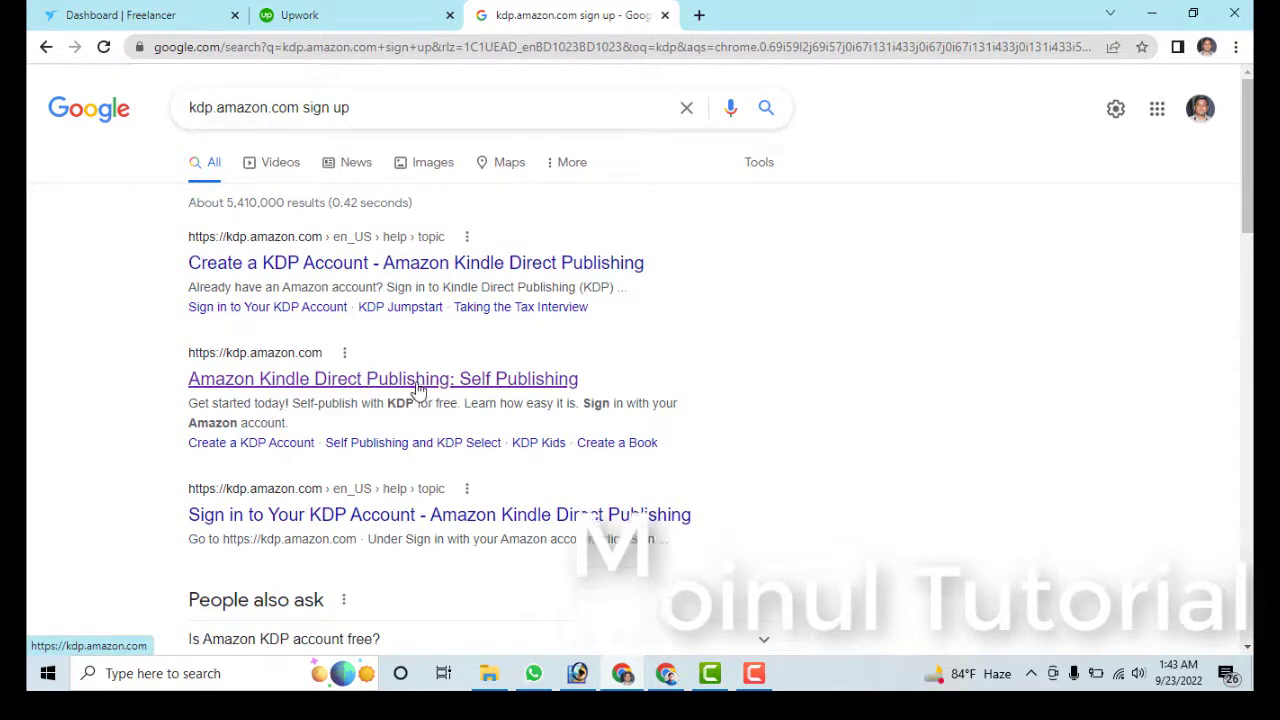
Step: Open the Kindle Direct Publishing site, go to Sign in, and choose 'Create your KDP account'
{"action": "left_click", "coordinate": [411, 388]}
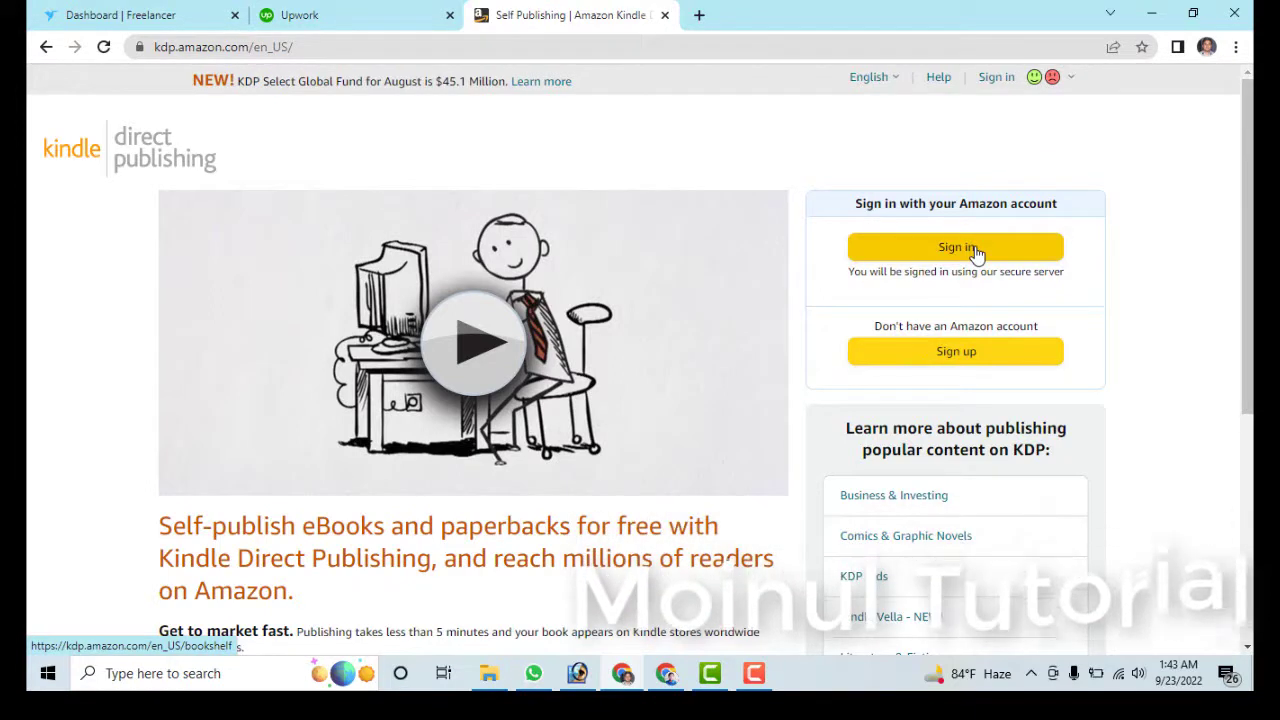
{"action": "left_click", "coordinate": [947, 360]}
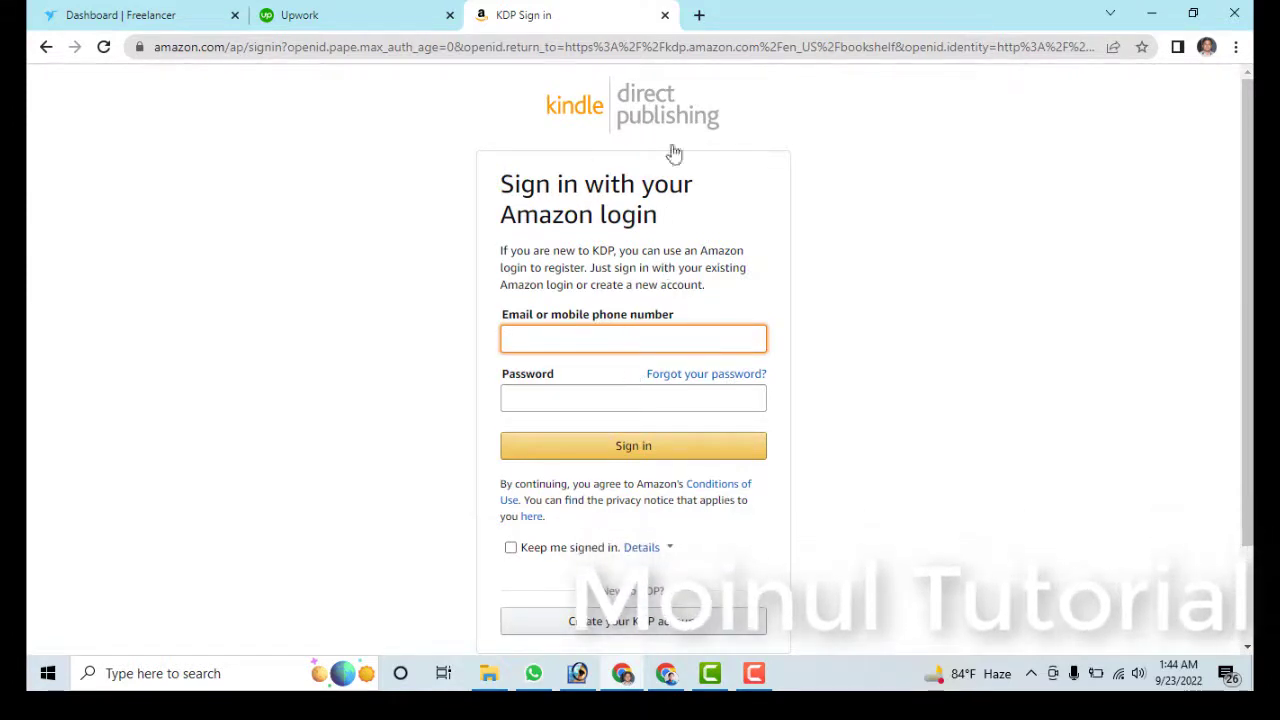
{"action": "left_click", "coordinate": [631, 628]}
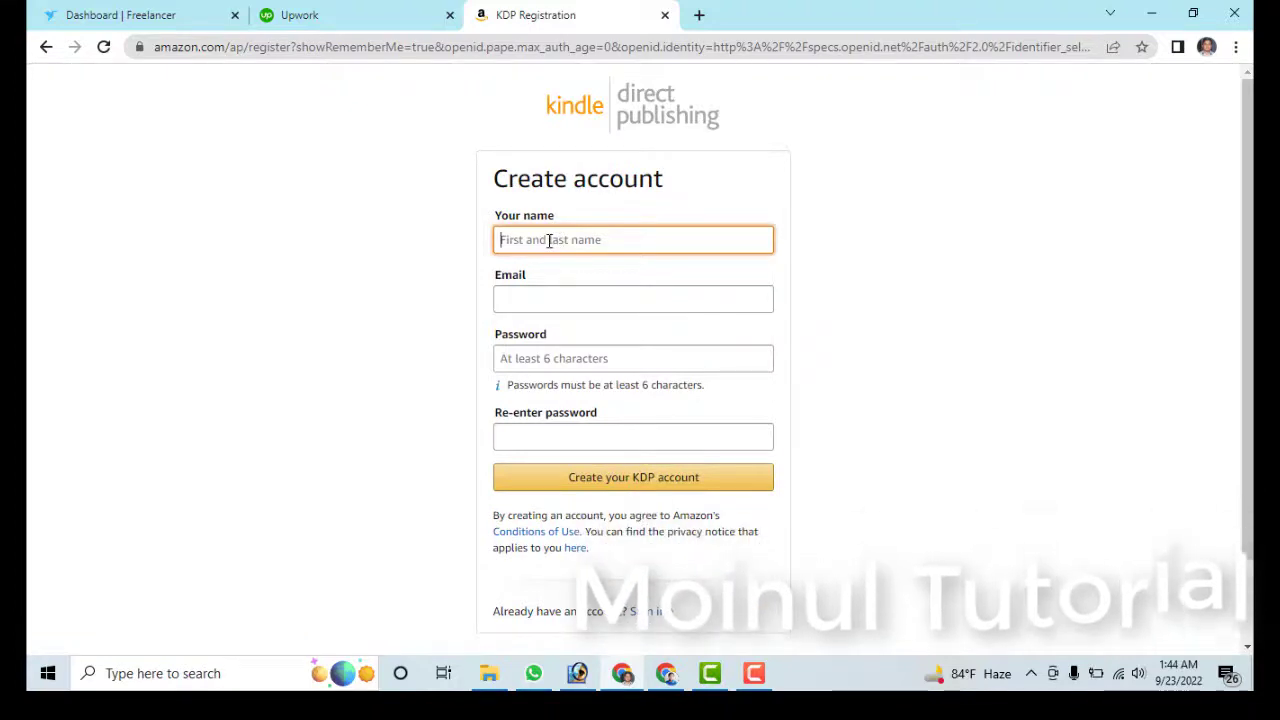
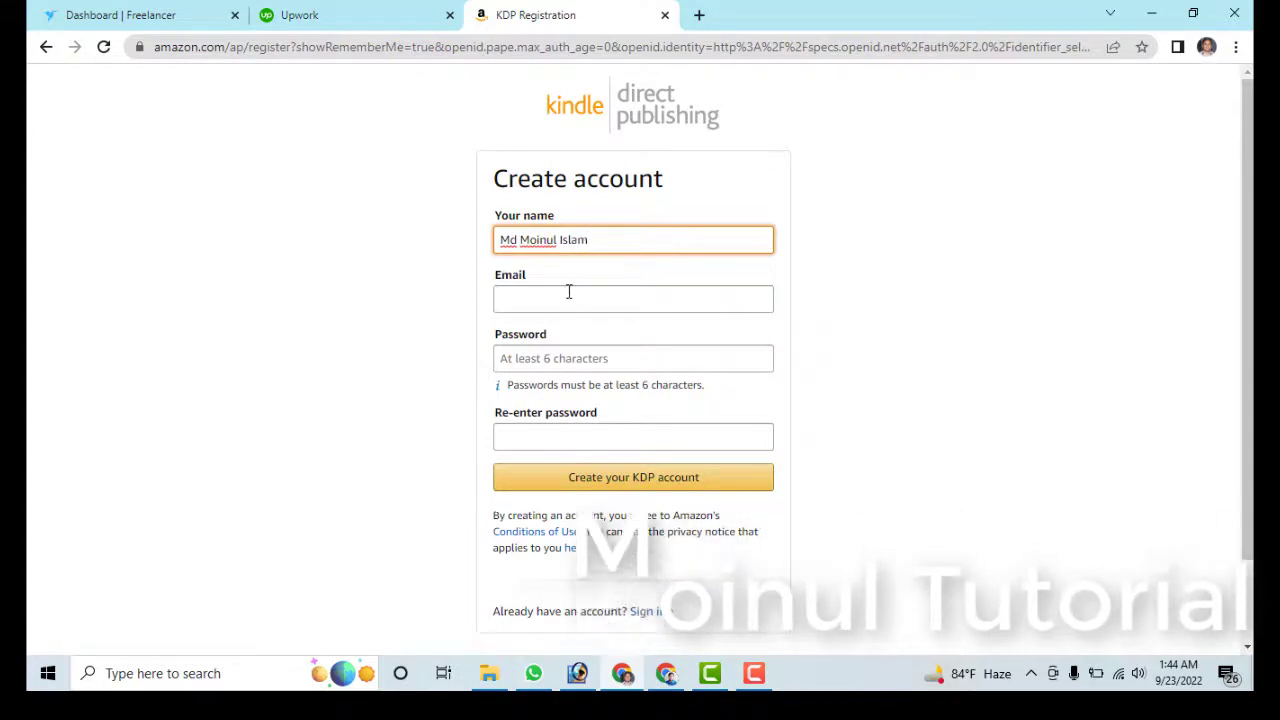
Step: Enter the account holder's name and accept the autofilled email address
{"action": "left_click", "coordinate": [568, 291]}
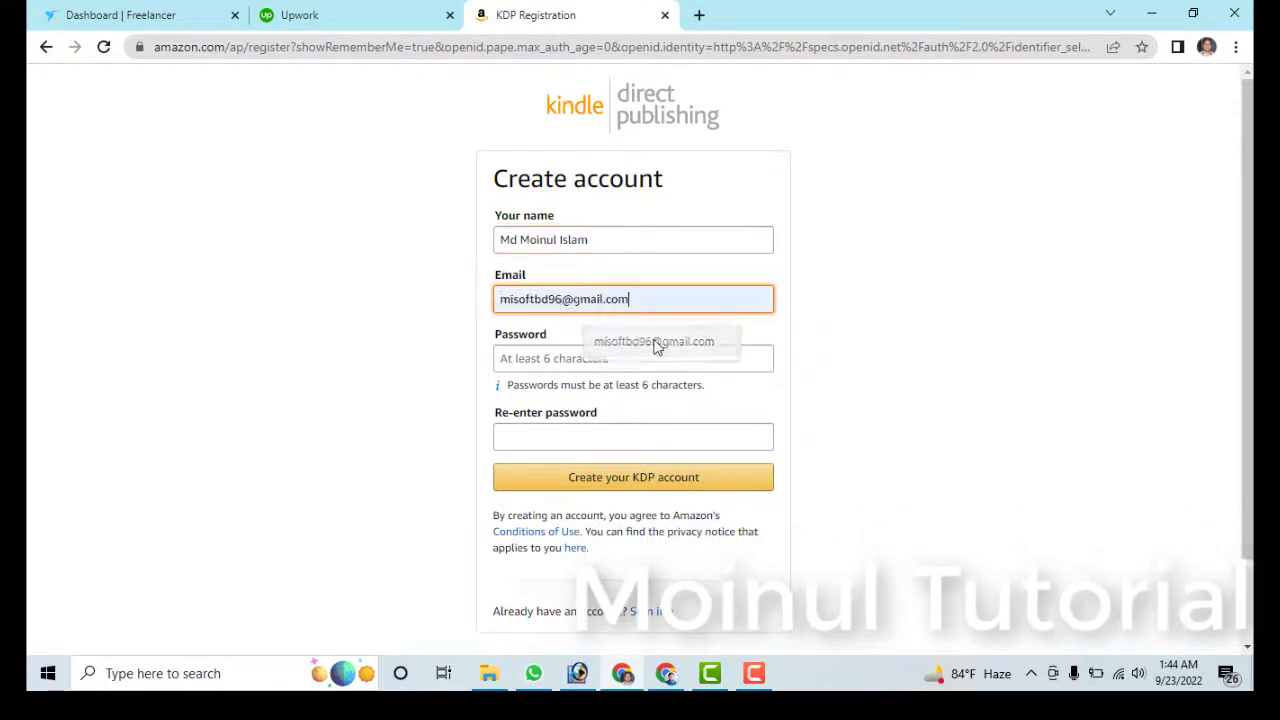
{"action": "left_click", "coordinate": [834, 314]}
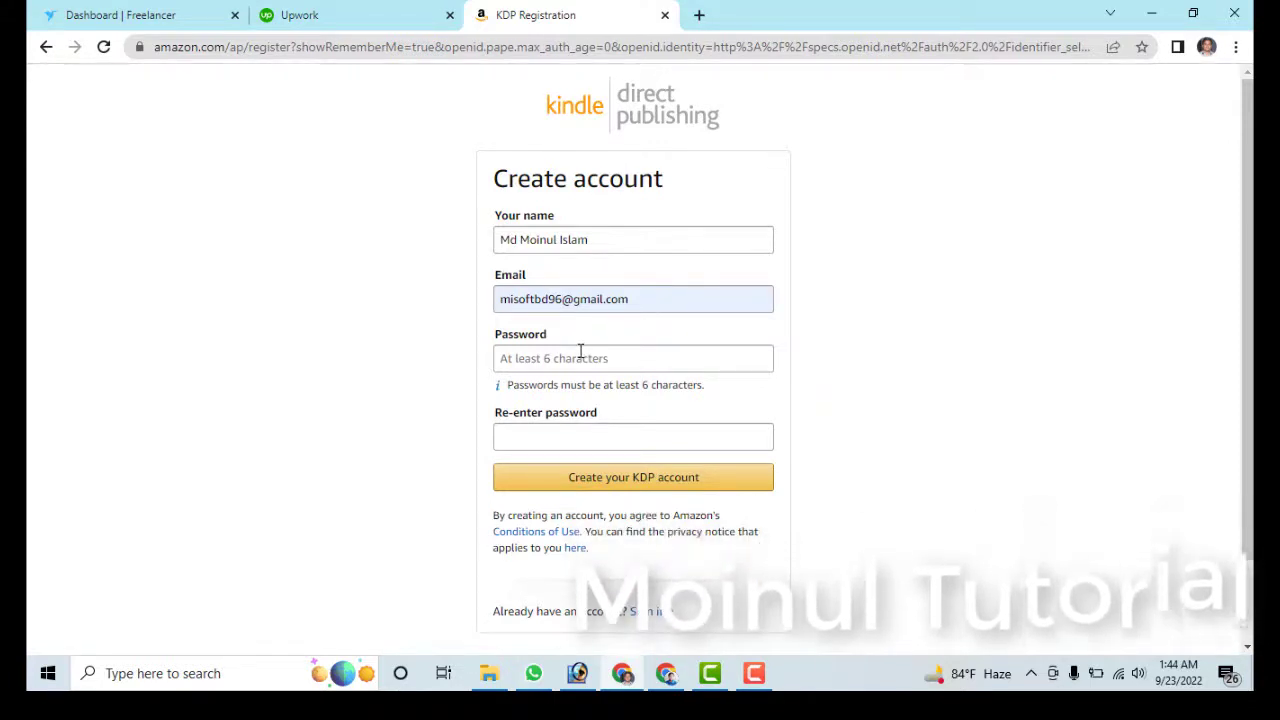
Step: Enter and confirm the account password, then submit the registration form
{"action": "left_click", "coordinate": [580, 351]}
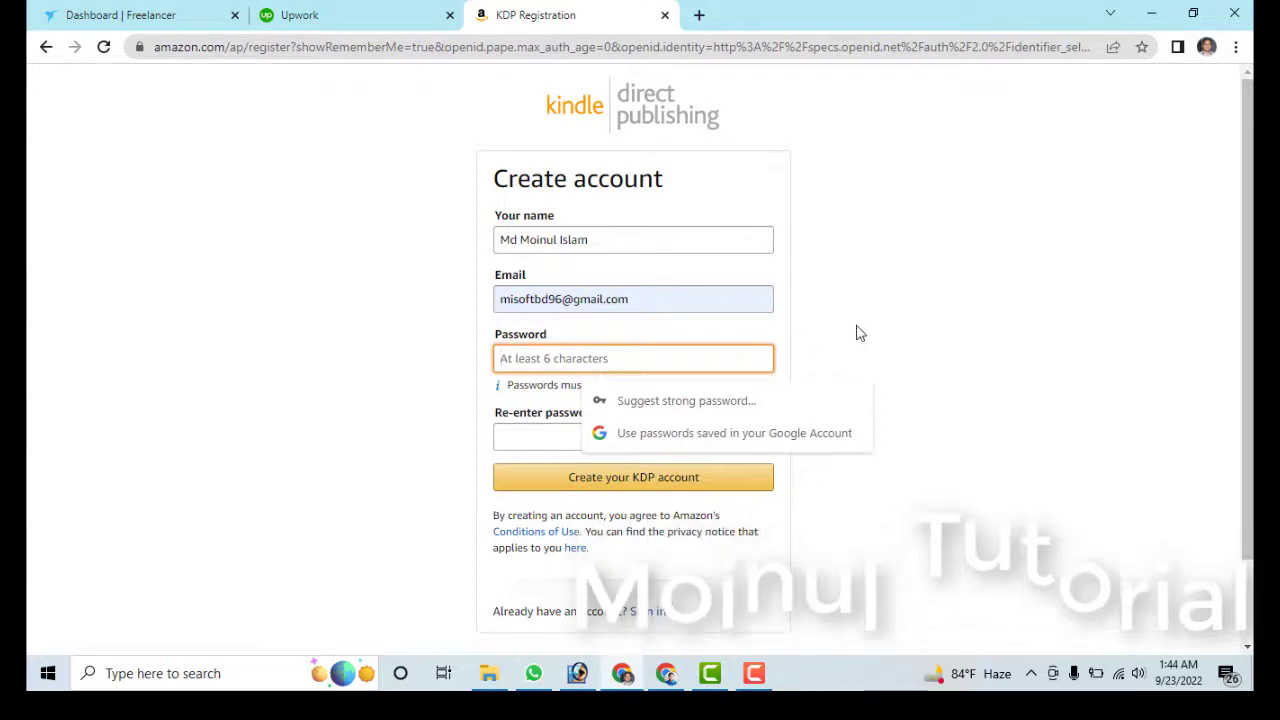
{"action": "left_click", "coordinate": [700, 343]}
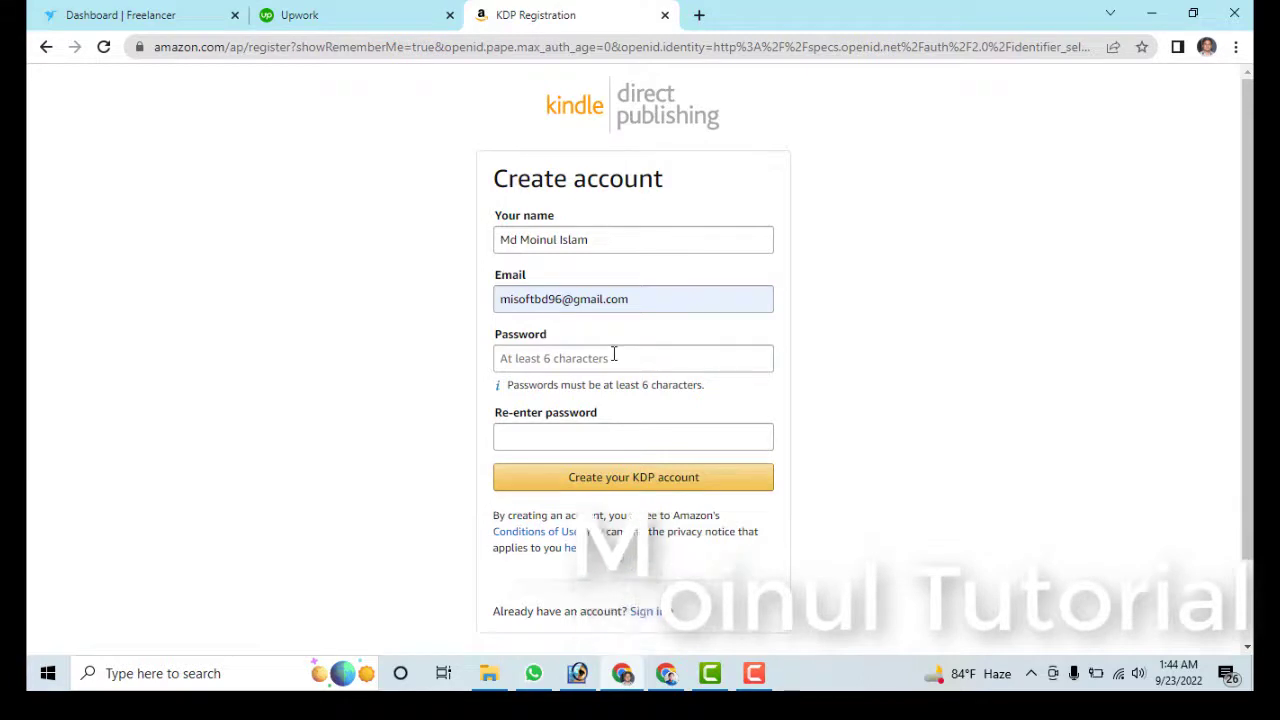
{"action": "left_click", "coordinate": [600, 358]}
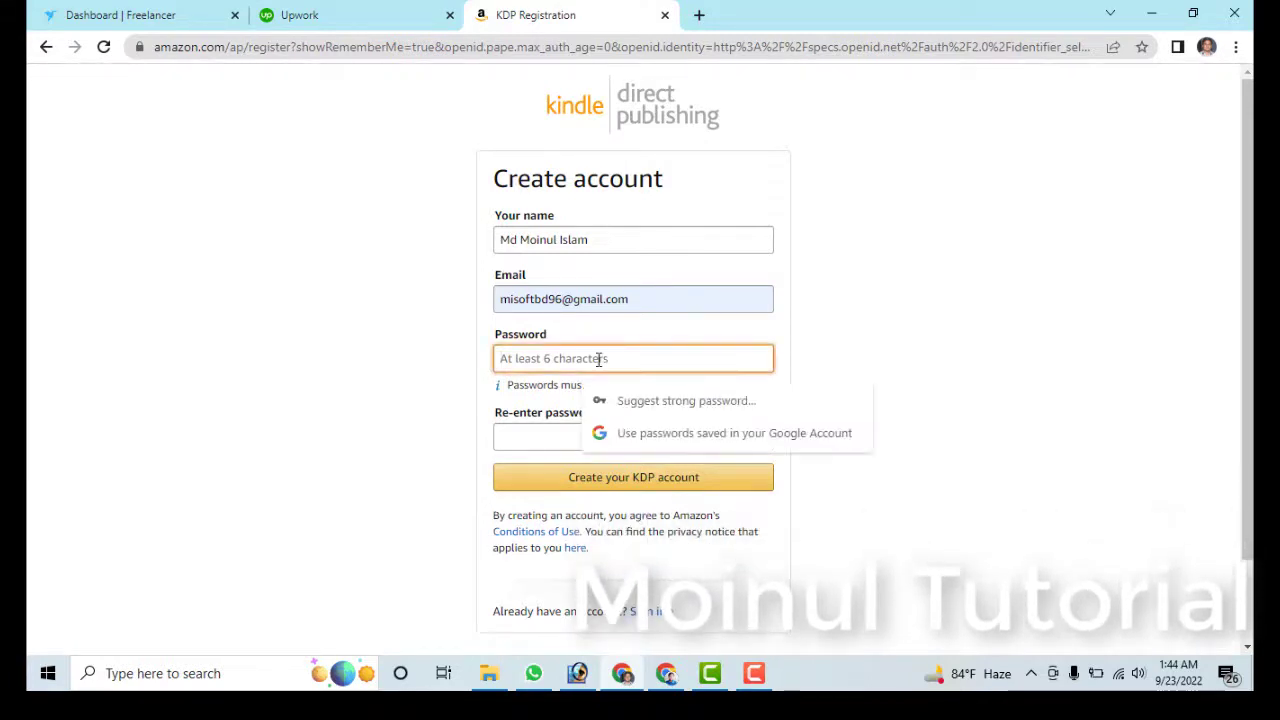
{"action": "type", "text": "••"}
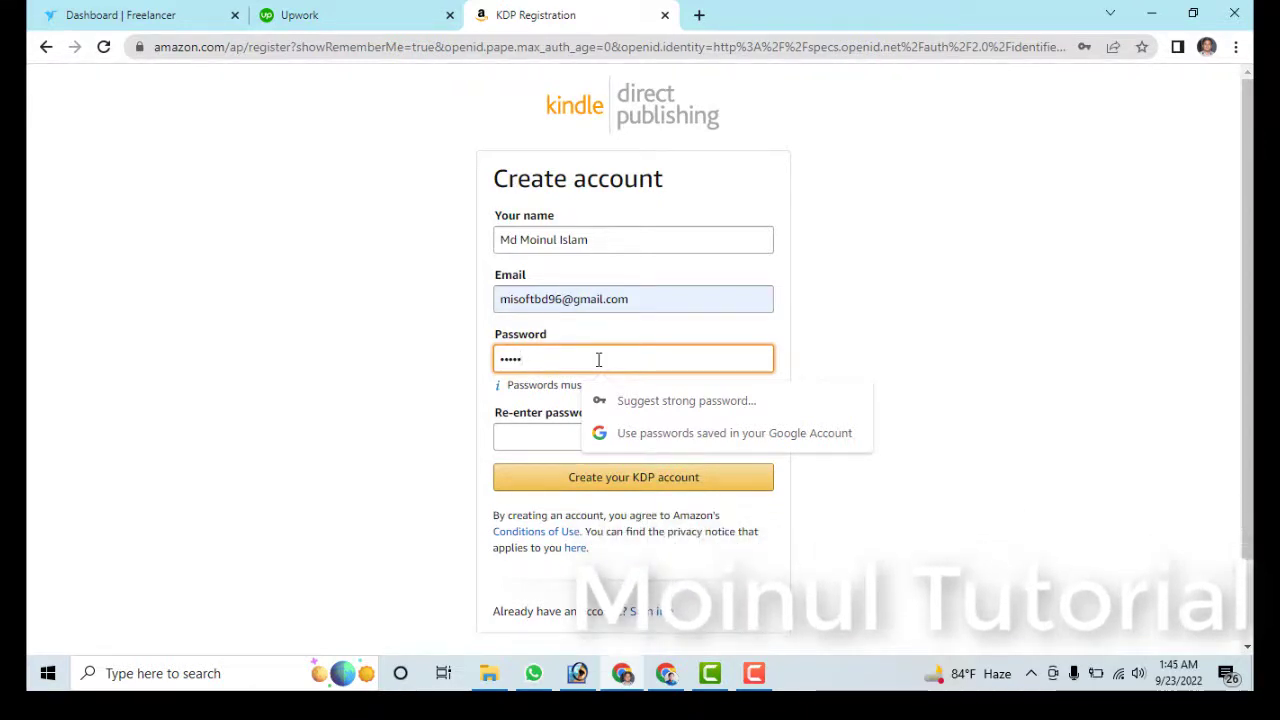
{"action": "type", "text": "•"}
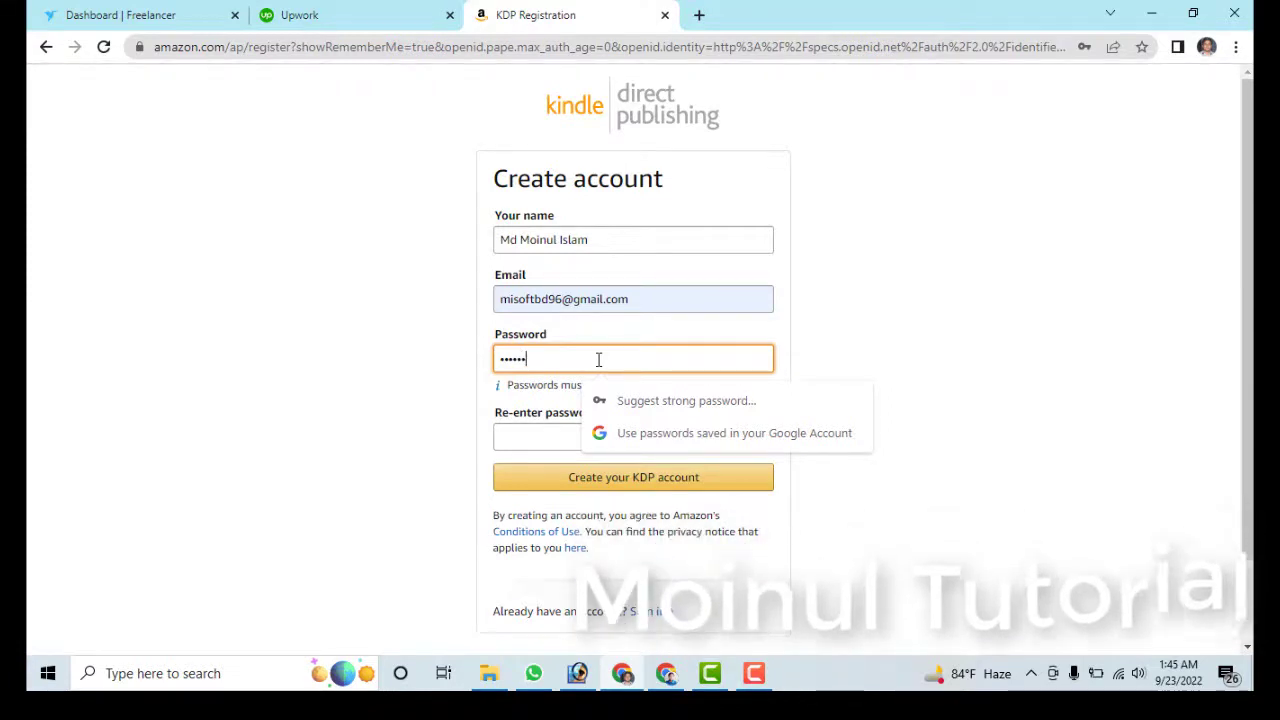
{"action": "left_click", "coordinate": [553, 440]}
{"action": "type", "text": "•"}
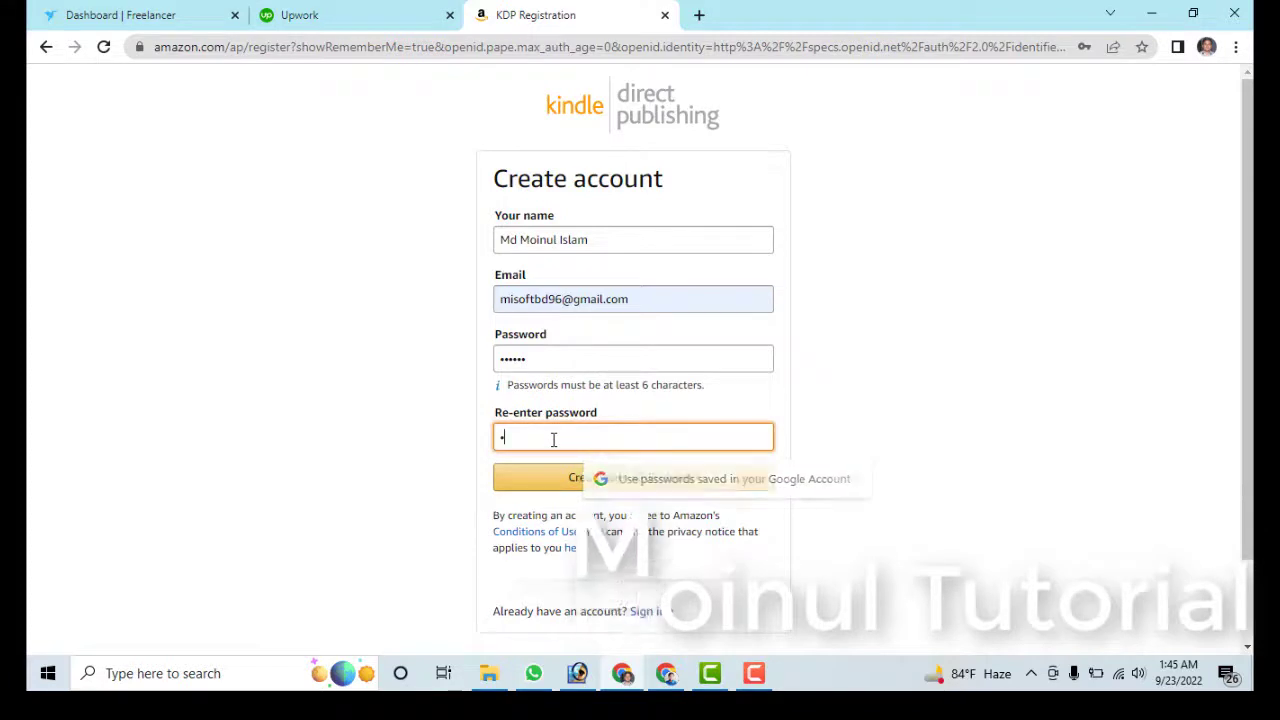
{"action": "type", "text": "•••"}
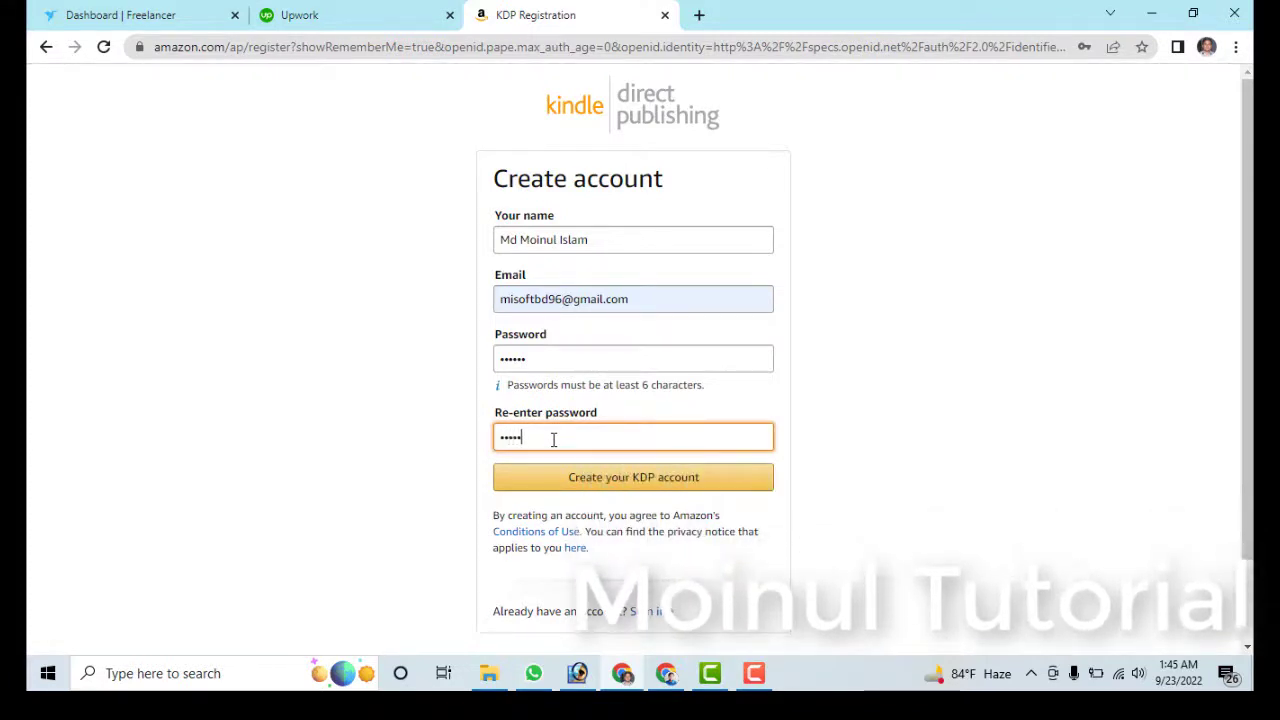
{"action": "type", "text": "••"}
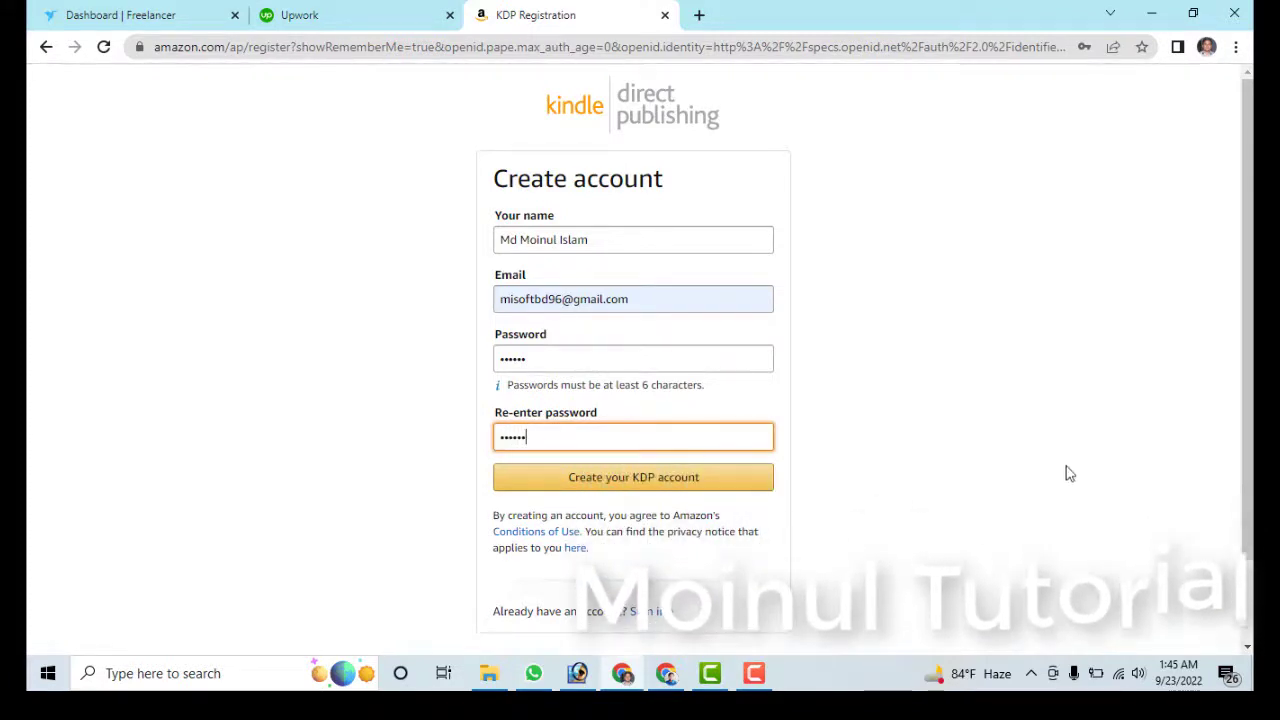
{"action": "left_click", "coordinate": [632, 487]}
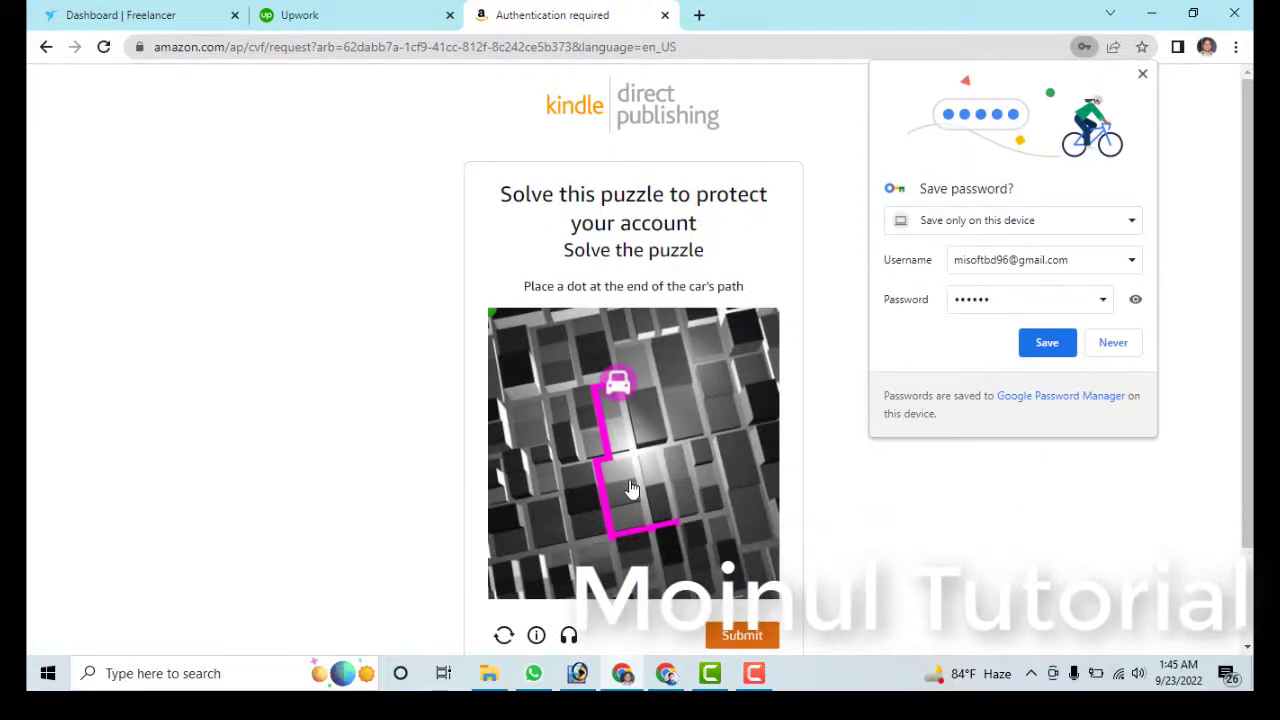
Step: Save the new password in Chrome and submit the solved car-path security puzzle
{"action": "left_click", "coordinate": [1046, 342]}
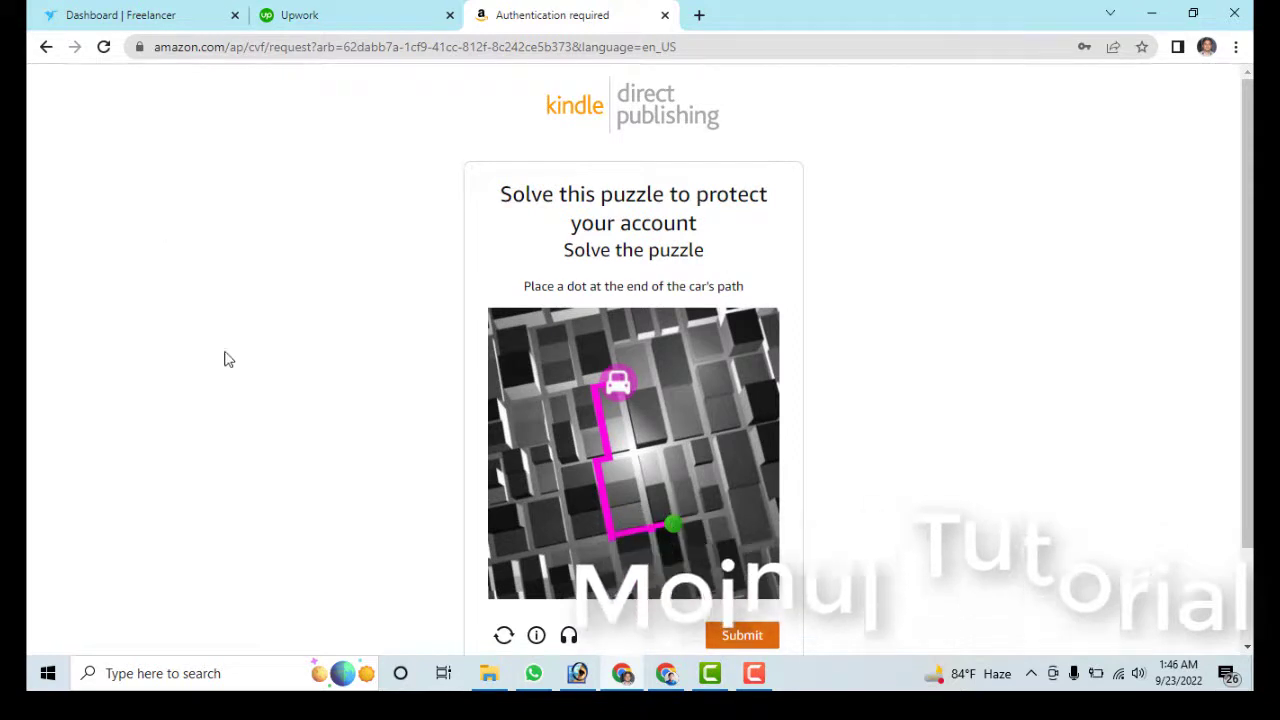
{"action": "left_click", "coordinate": [743, 640]}
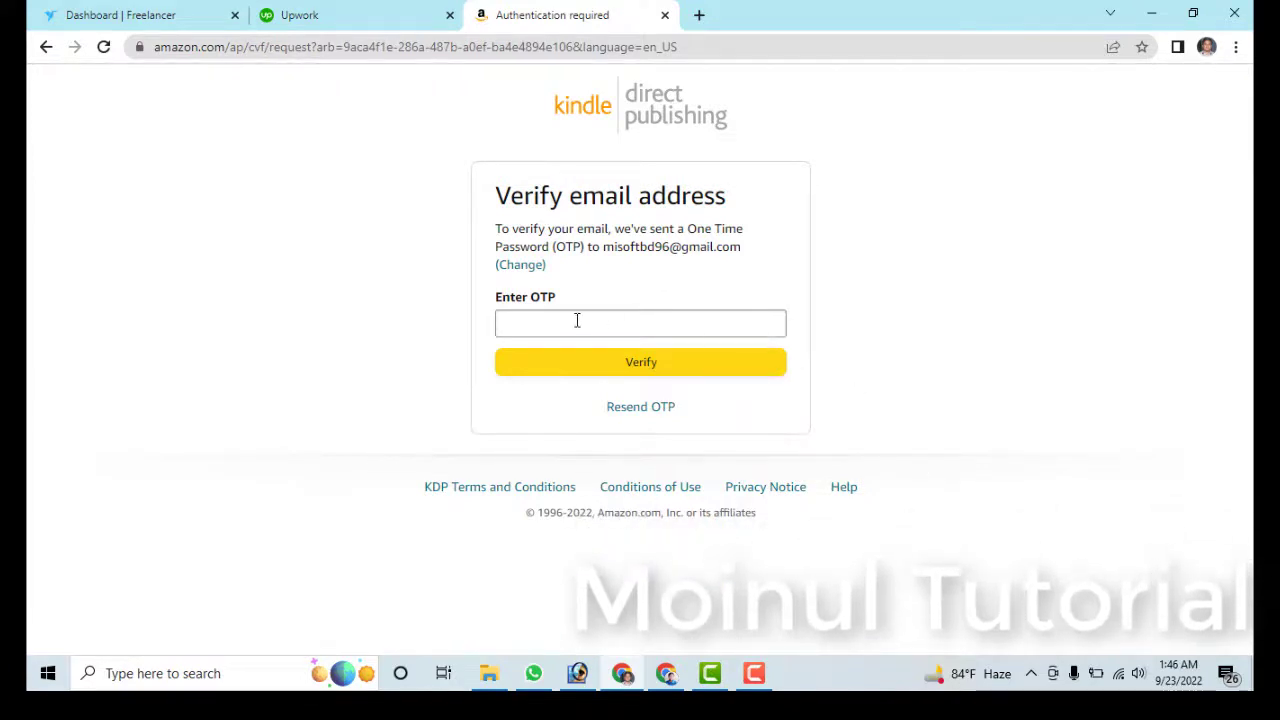
Step: Copy the one-time password from Amazon's verification email in Gmail's Updates tab, then return to Amazon
{"action": "left_click", "coordinate": [697, 15]}
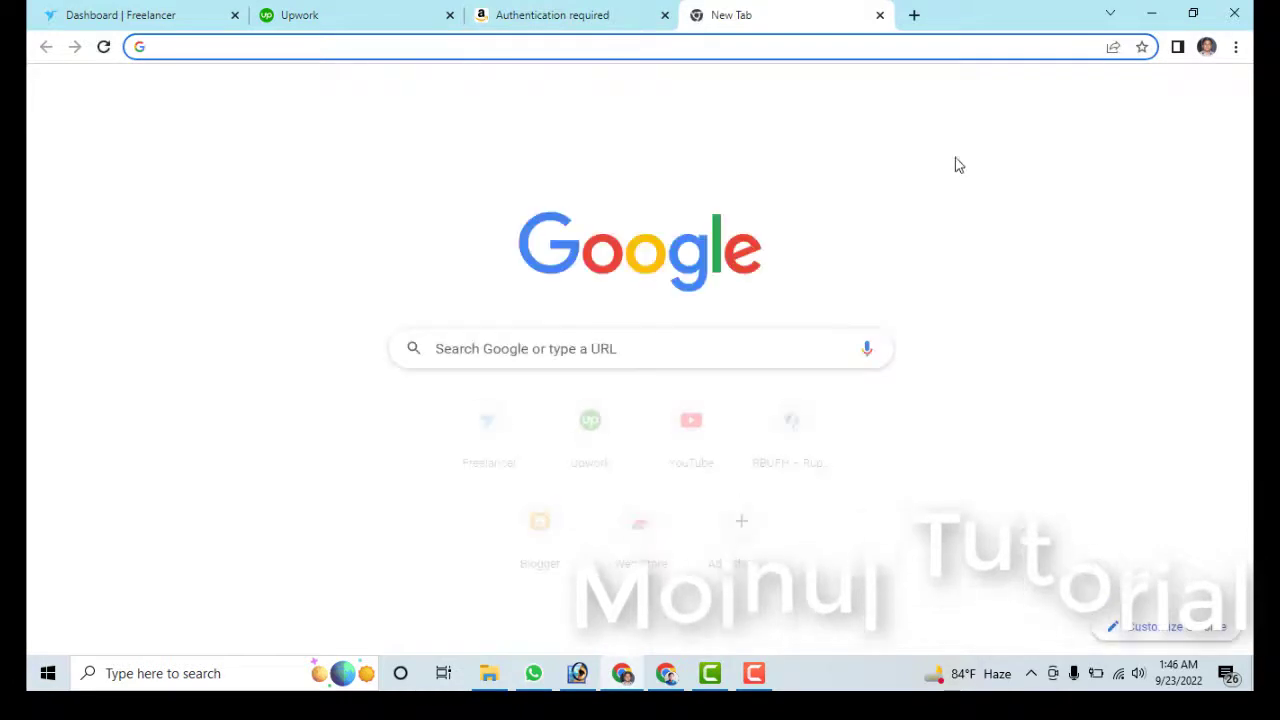
{"action": "left_click", "coordinate": [1085, 100]}
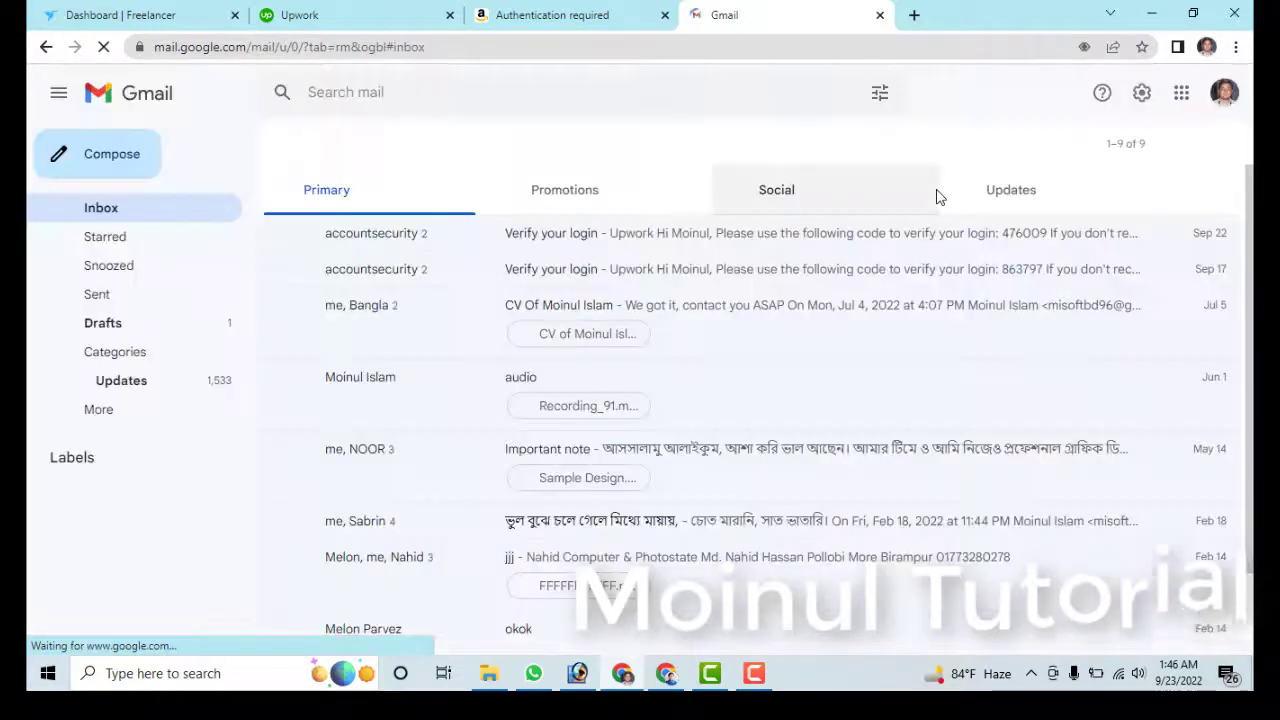
{"action": "left_click", "coordinate": [1020, 183]}
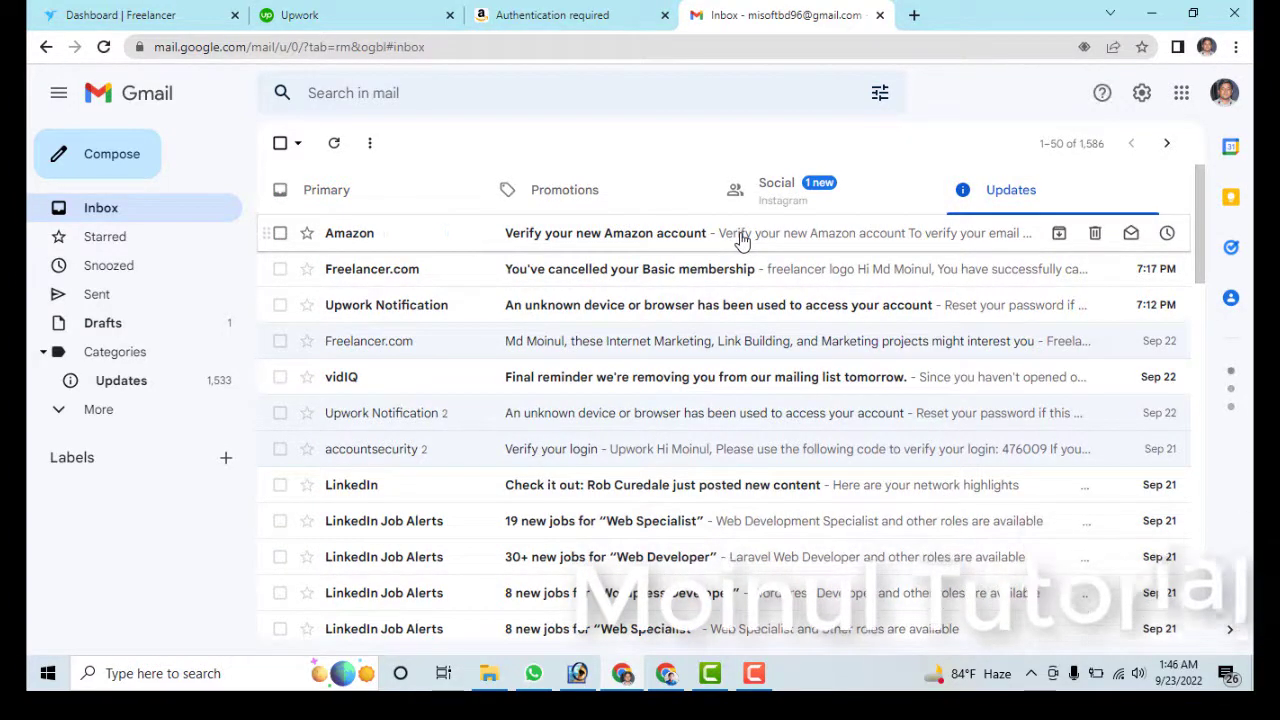
{"action": "left_click", "coordinate": [741, 241]}
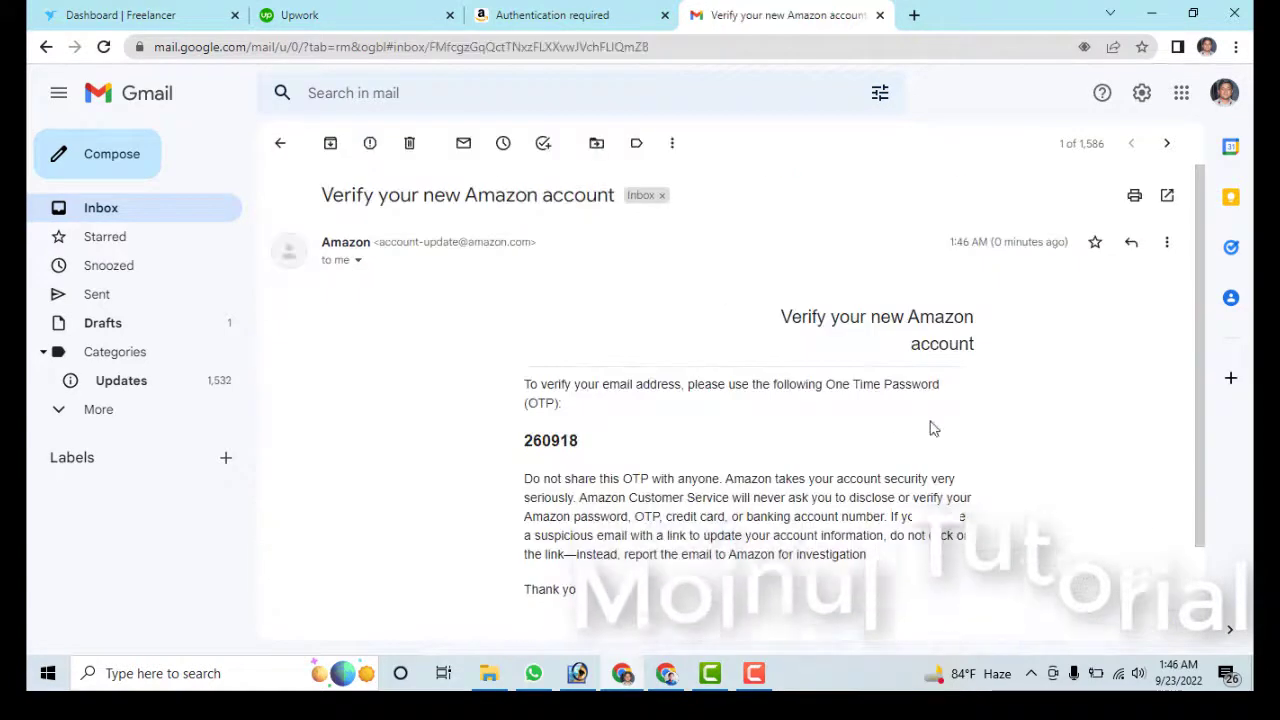
{"action": "right_click", "coordinate": [538, 440]}
{"action": "left_click", "coordinate": [551, 448]}
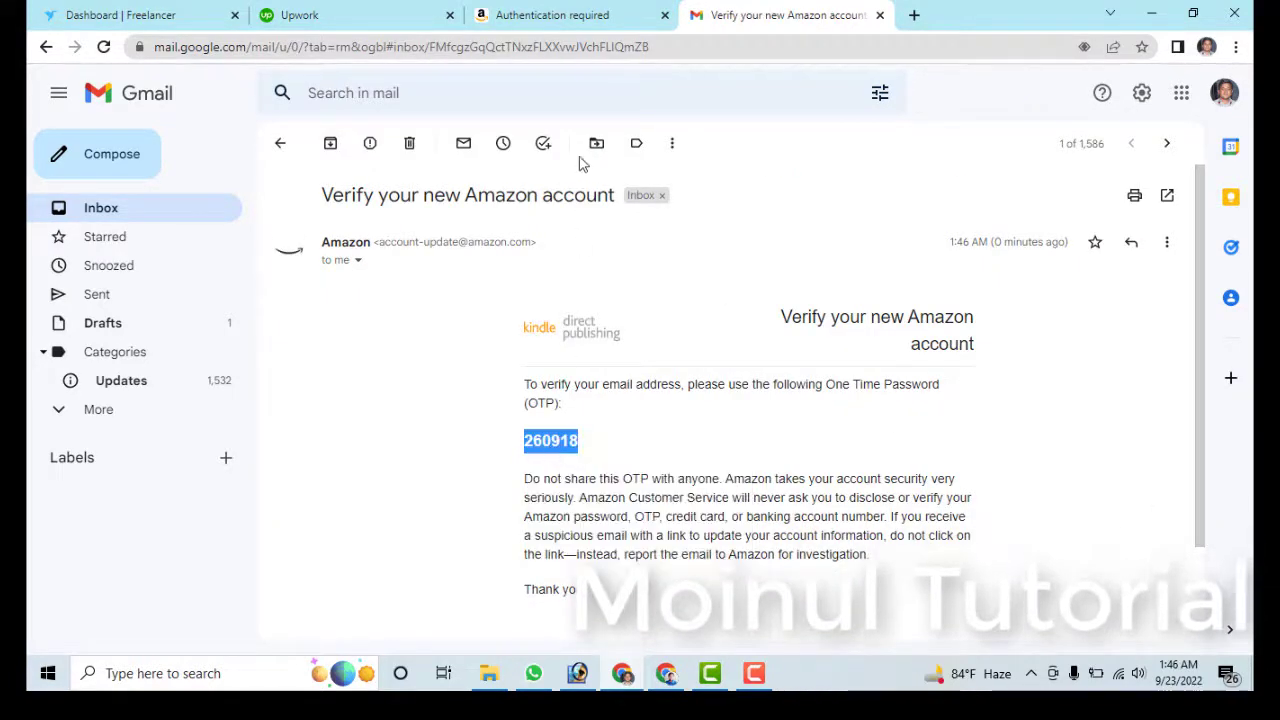
{"action": "left_click", "coordinate": [542, 26]}
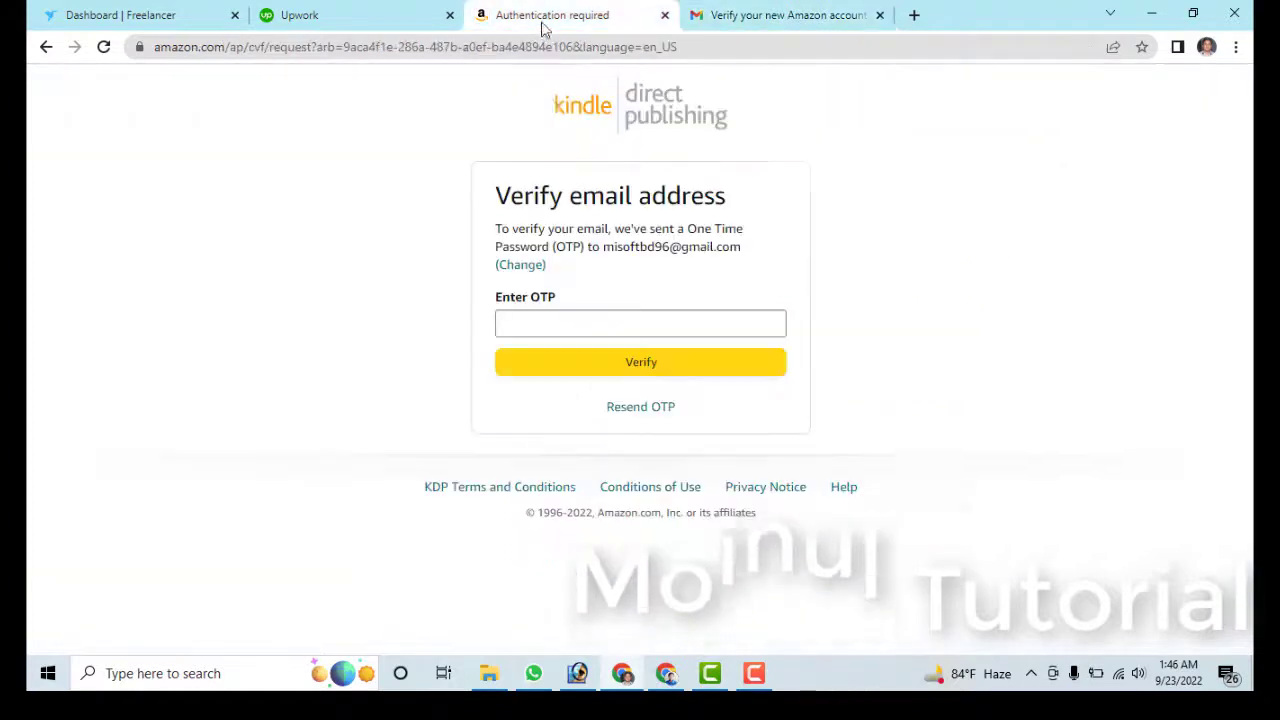
Step: Paste the emailed one-time password, then enter the mobile number with Bangladesh +880 country code
{"action": "right_click", "coordinate": [535, 323]}
{"action": "left_click", "coordinate": [572, 463]}
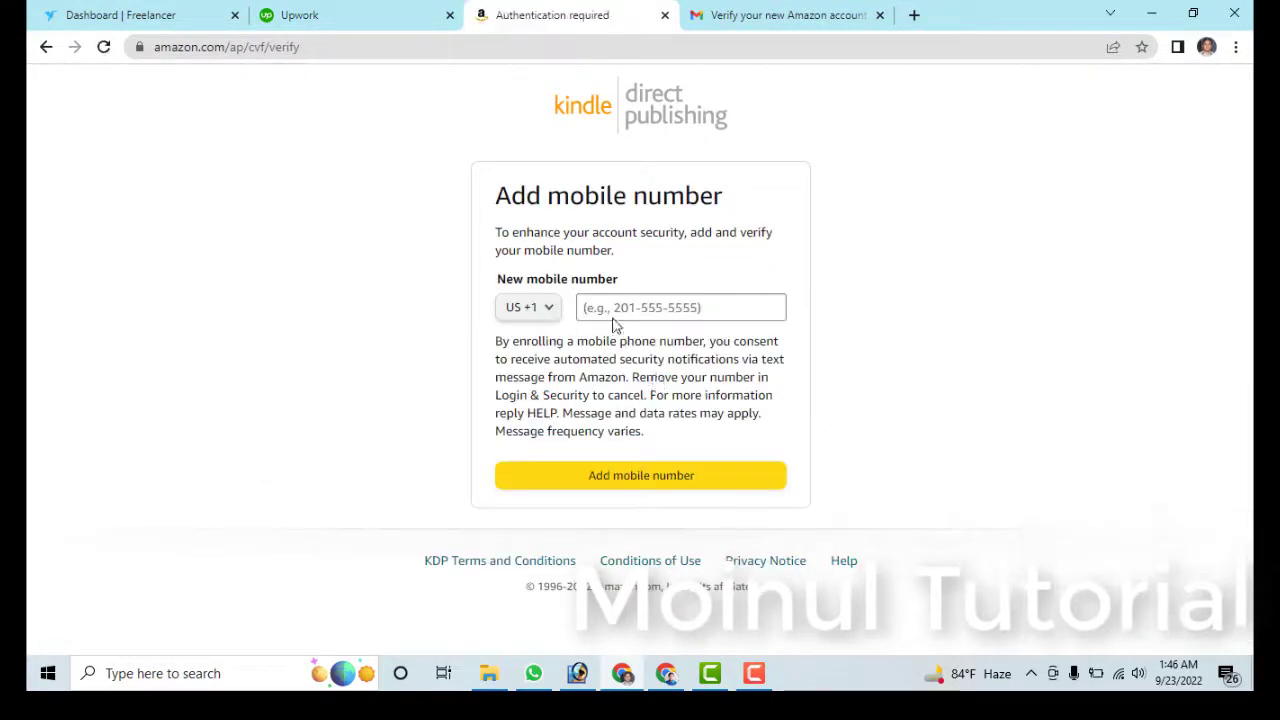
{"action": "left_click", "coordinate": [547, 313]}
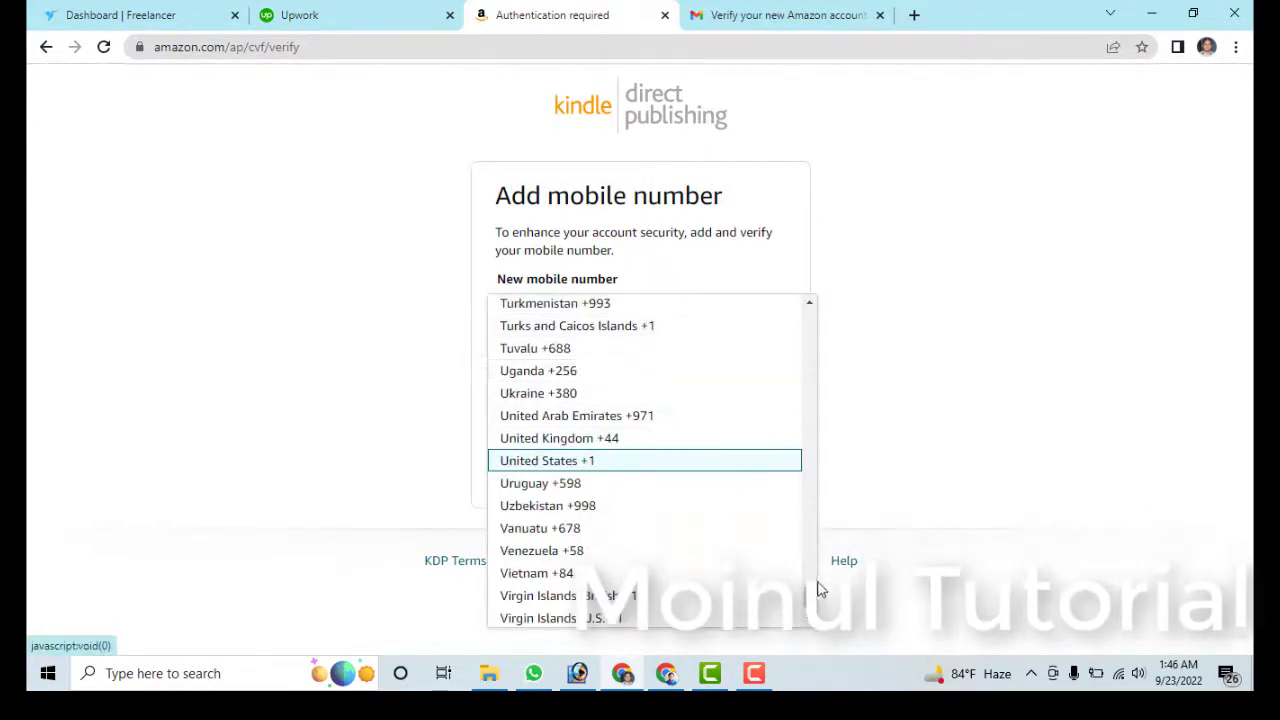
{"action": "left_click_drag", "start_coordinate": [818, 590], "coordinate": [793, 351]}
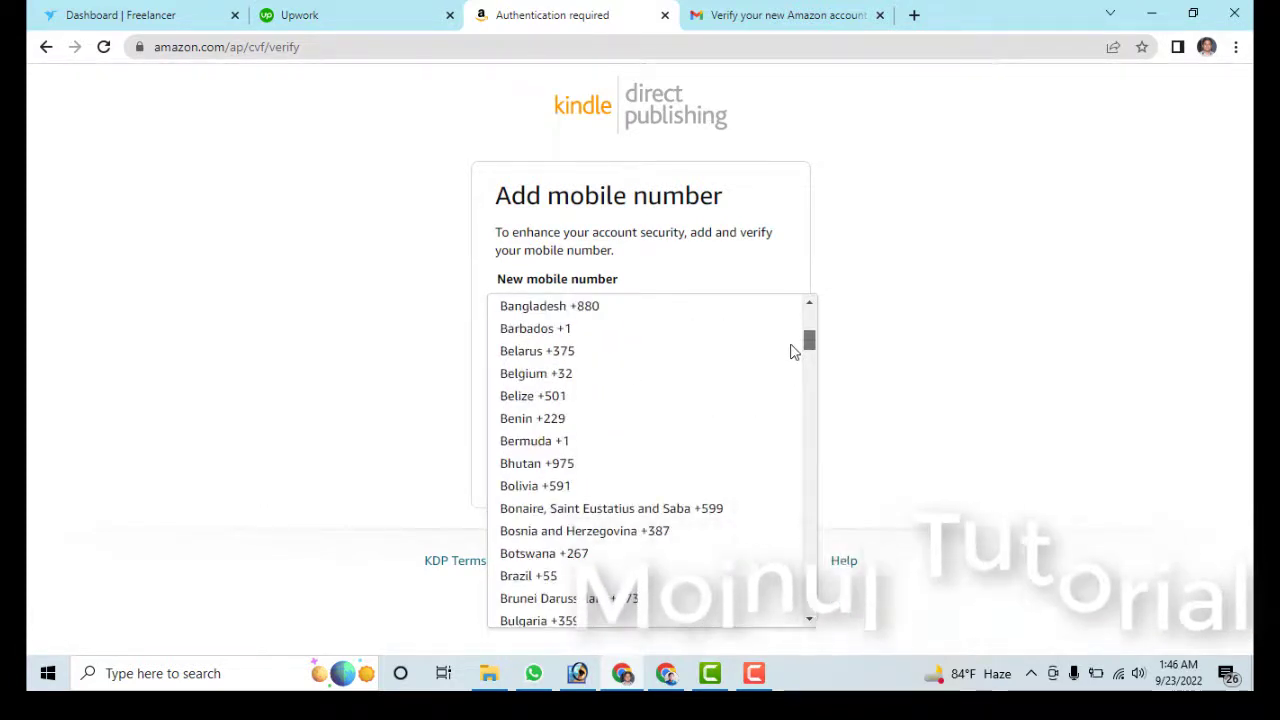
{"action": "left_click", "coordinate": [622, 309]}
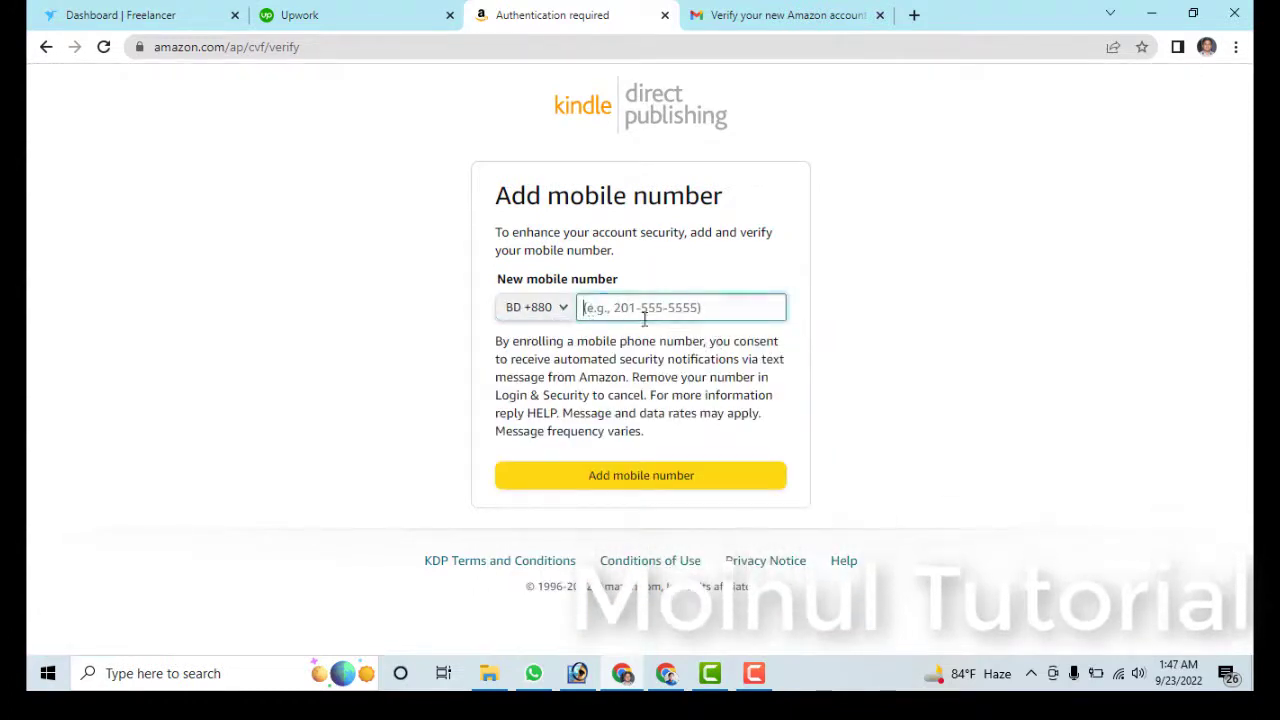
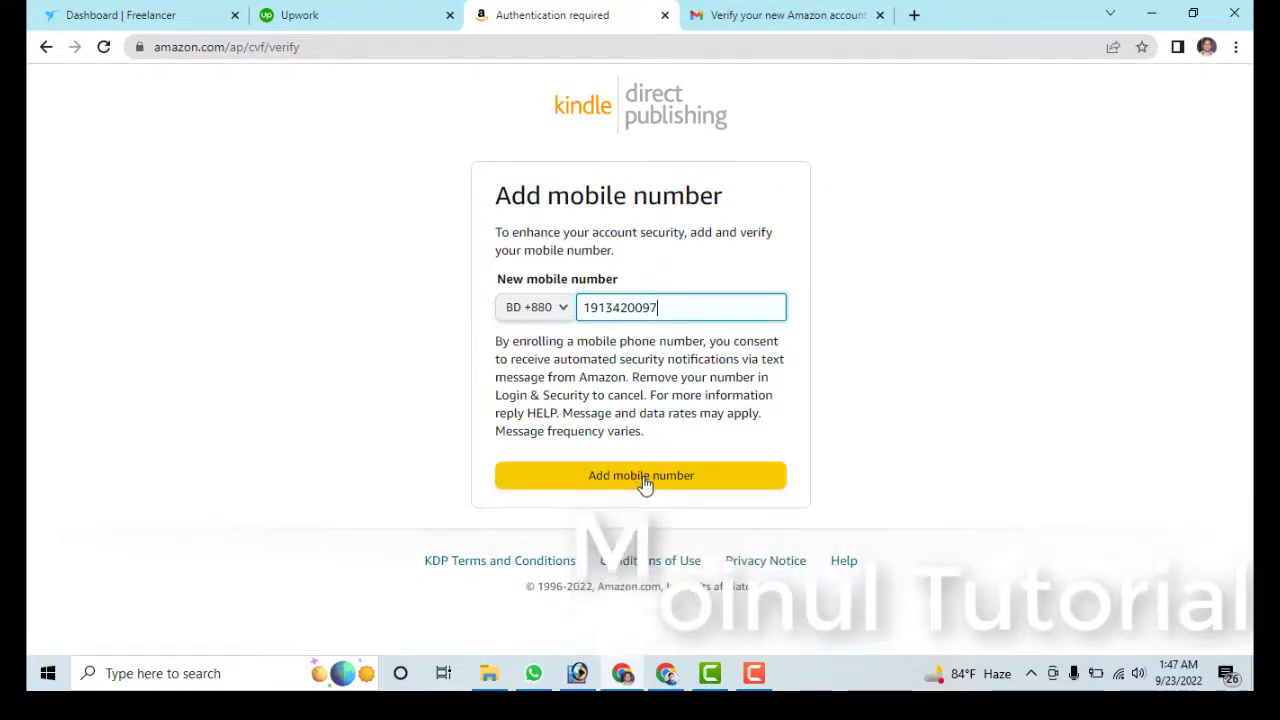
Step: Submit the mobile number, then enter the texted one-time password, fixing a mistyped digit, and confirm
{"action": "left_click", "coordinate": [645, 477]}
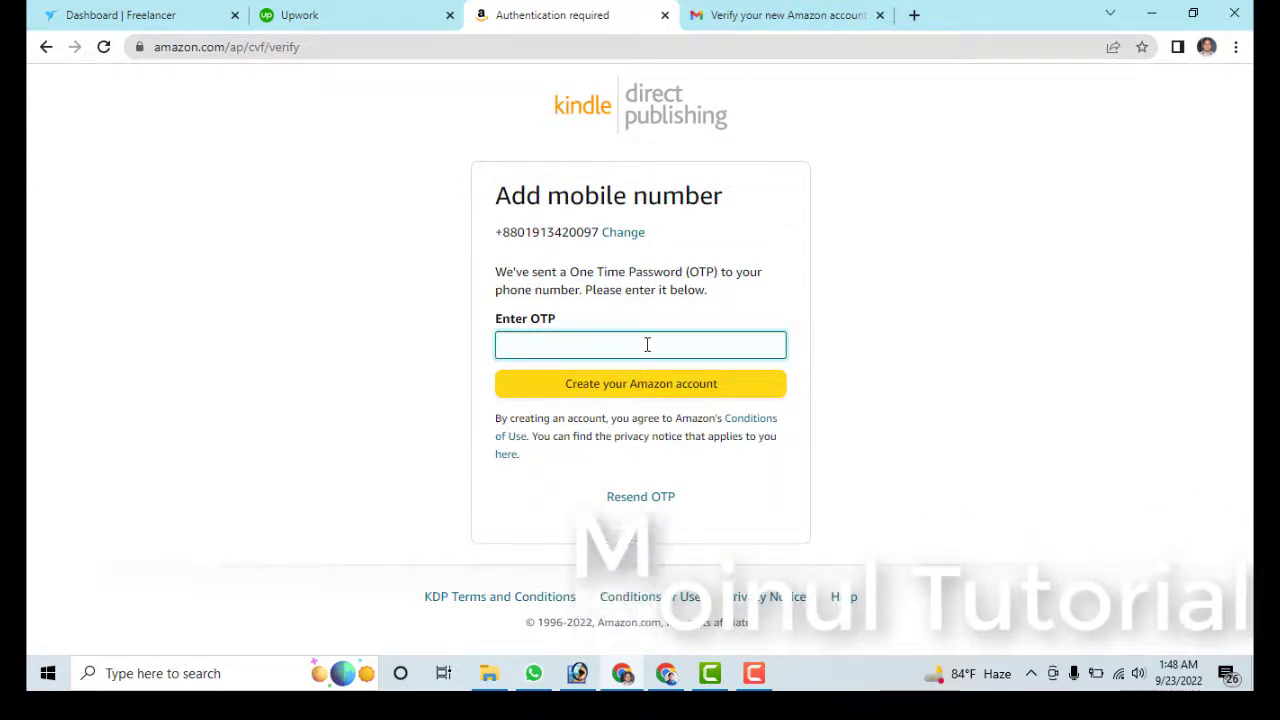
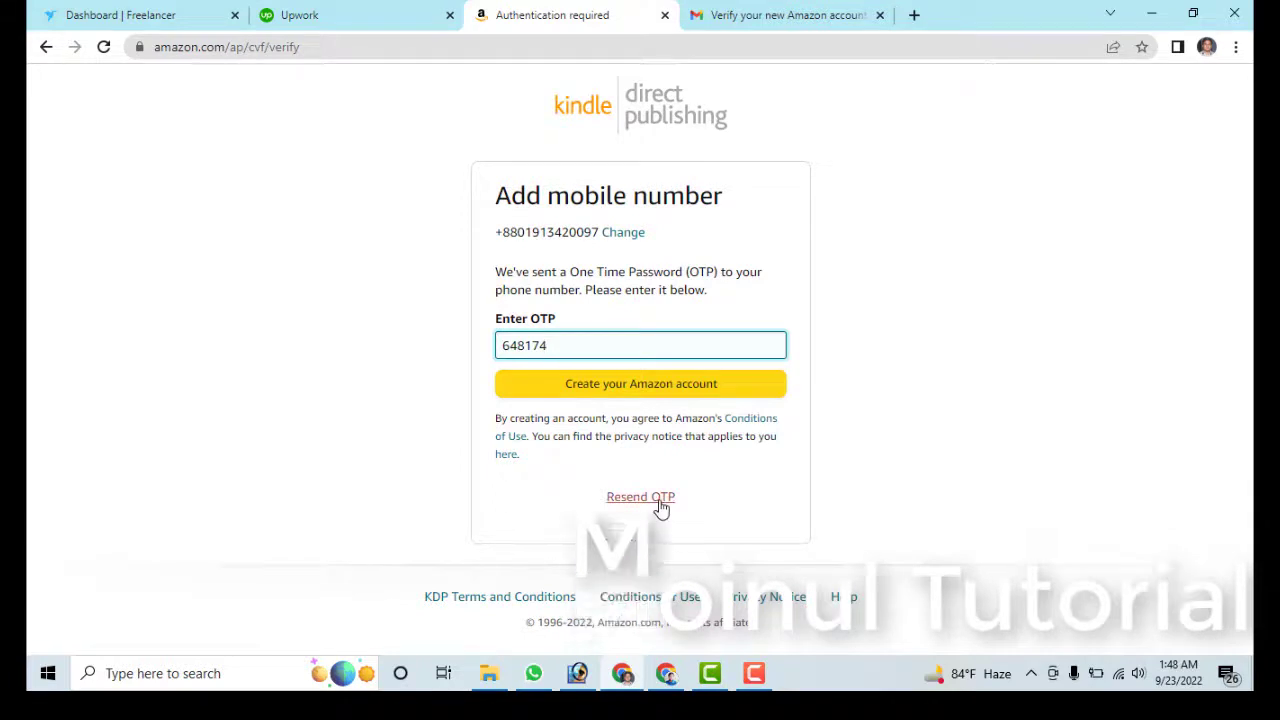
{"action": "left_click", "coordinate": [641, 388]}
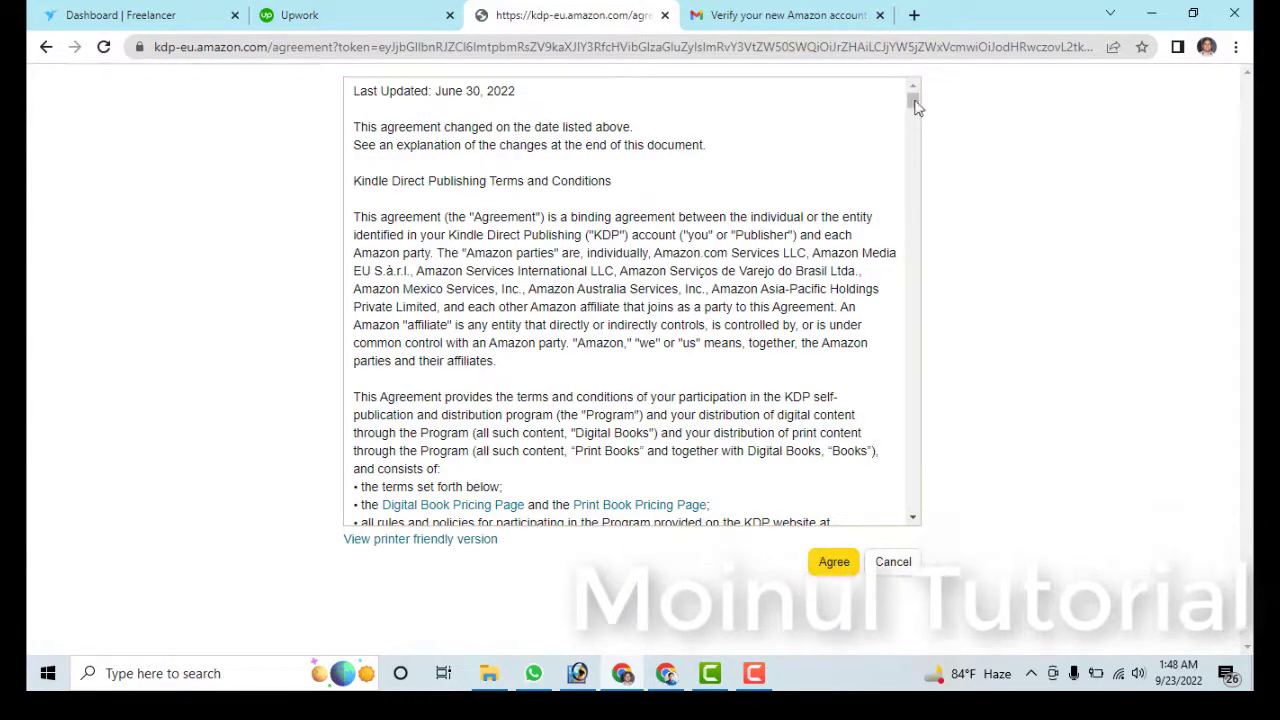
Step: Scroll through the KDP Terms and Conditions and agree to them
{"action": "left_click_drag", "start_coordinate": [913, 100], "coordinate": [913, 515]}
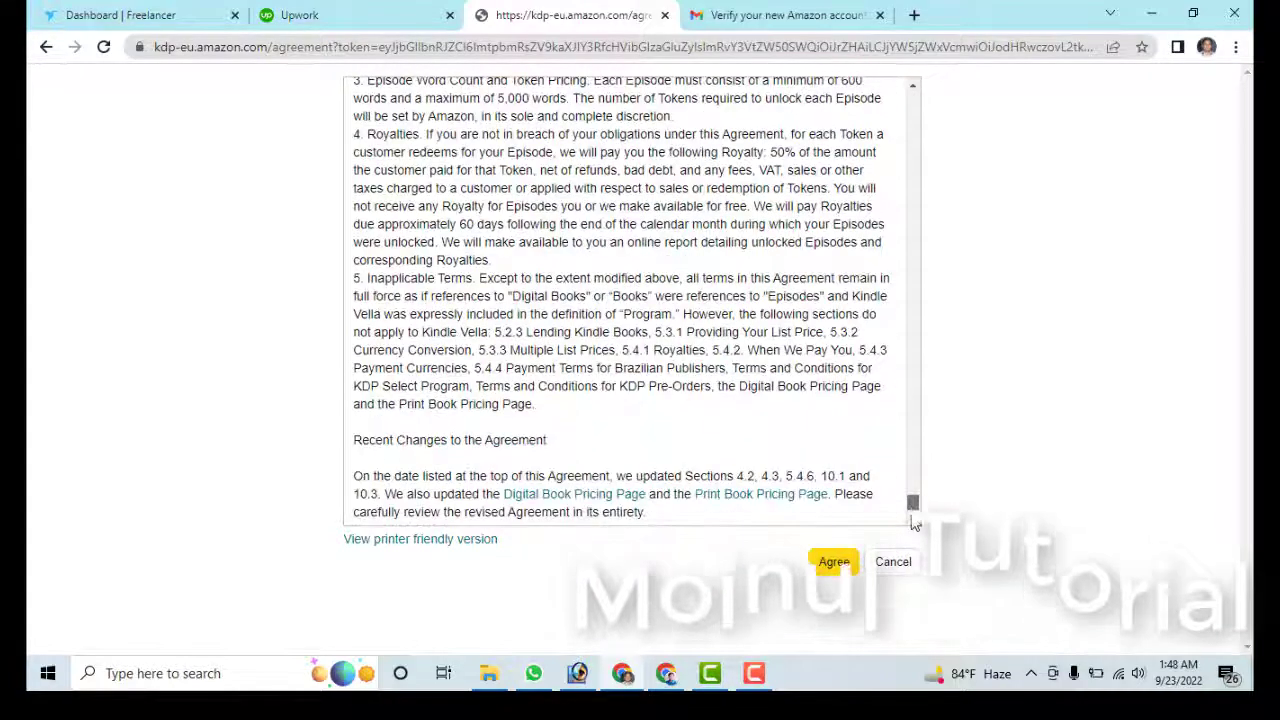
{"action": "left_click", "coordinate": [830, 566]}
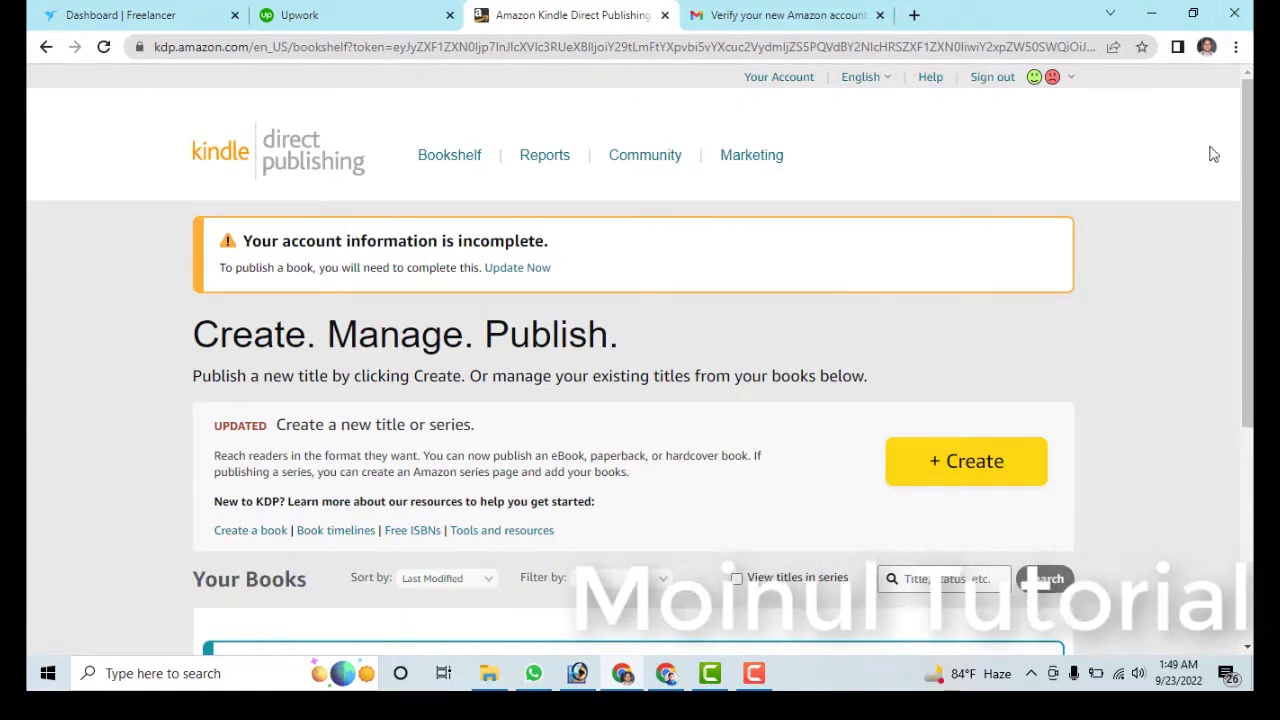
Step: Choose Update Now in the Bookshelf's 'Your account information is incomplete' banner
{"action": "scroll", "coordinate": [641, 378], "scroll_direction": "down", "scroll_amount": 1}
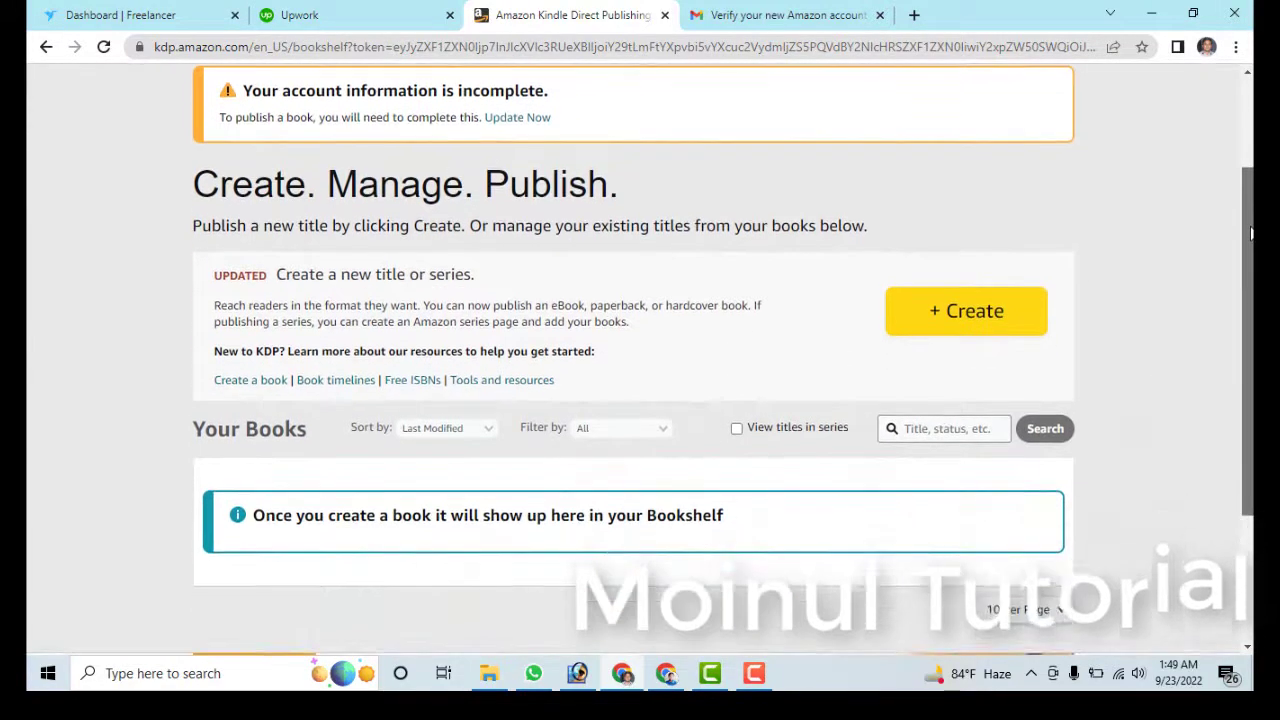
{"action": "scroll", "coordinate": [641, 378], "scroll_direction": "up", "scroll_amount": 1}
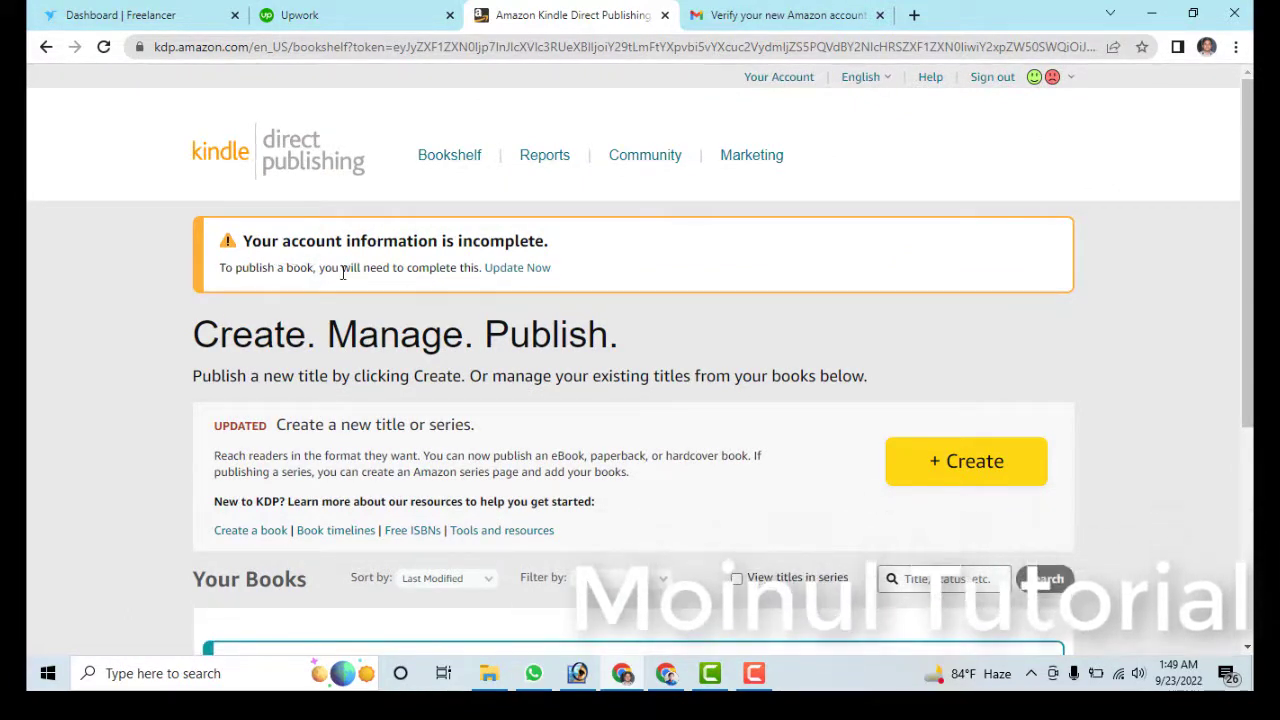
{"action": "left_click", "coordinate": [516, 277]}
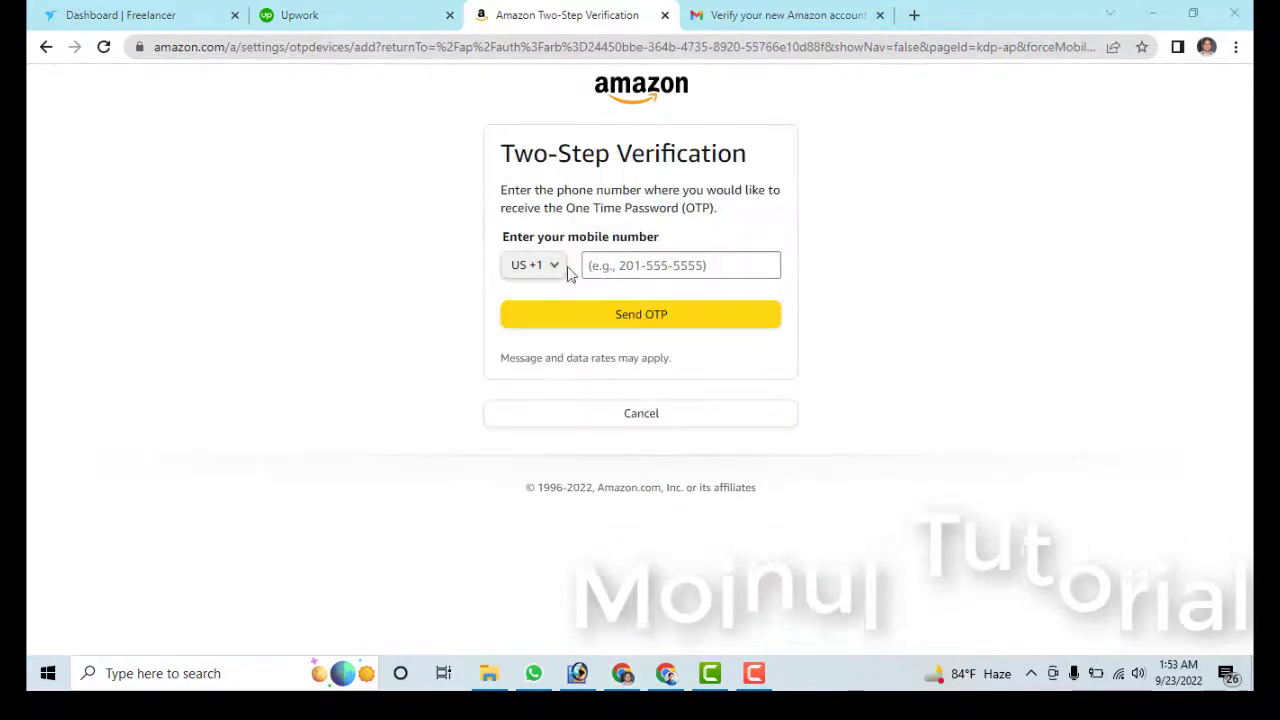
Step: Select Bangladesh +880, fill in the saved phone number, and send the verification code
{"action": "left_click", "coordinate": [558, 271]}
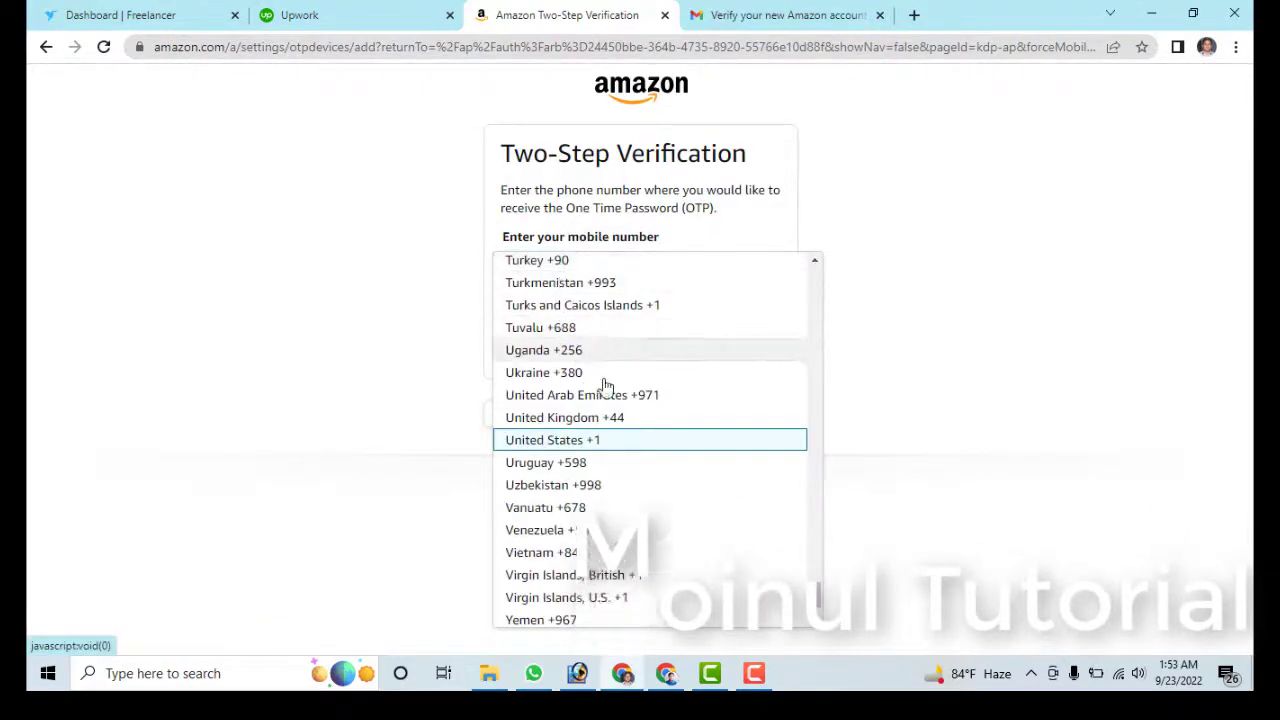
{"action": "left_click_drag", "start_coordinate": [818, 600], "coordinate": [800, 308]}
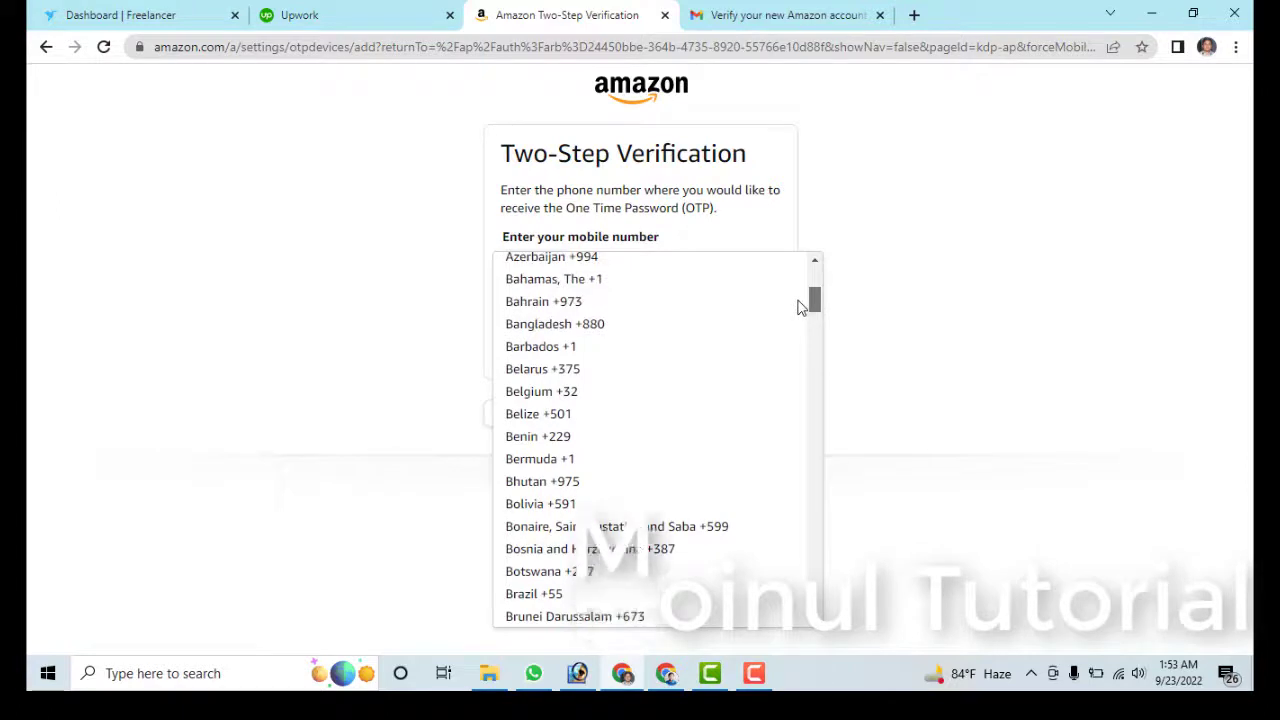
{"action": "left_click", "coordinate": [646, 325]}
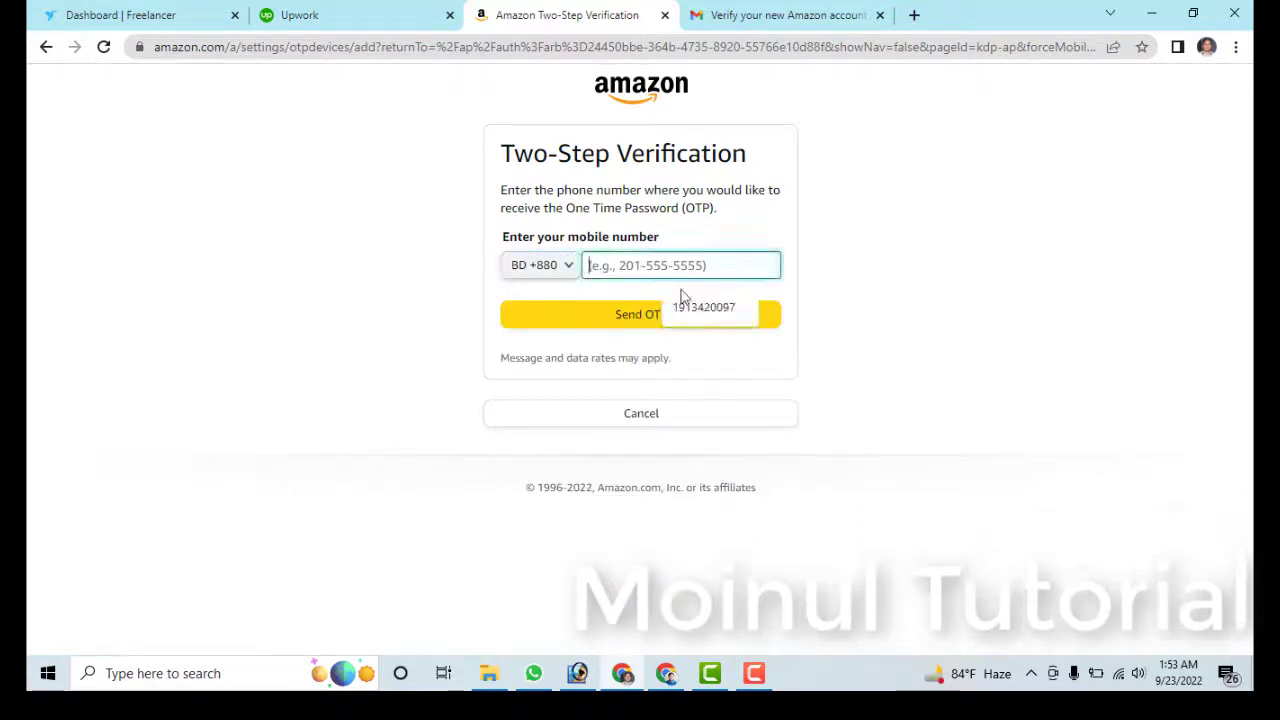
{"action": "left_click", "coordinate": [703, 309]}
{"action": "left_click", "coordinate": [659, 328]}
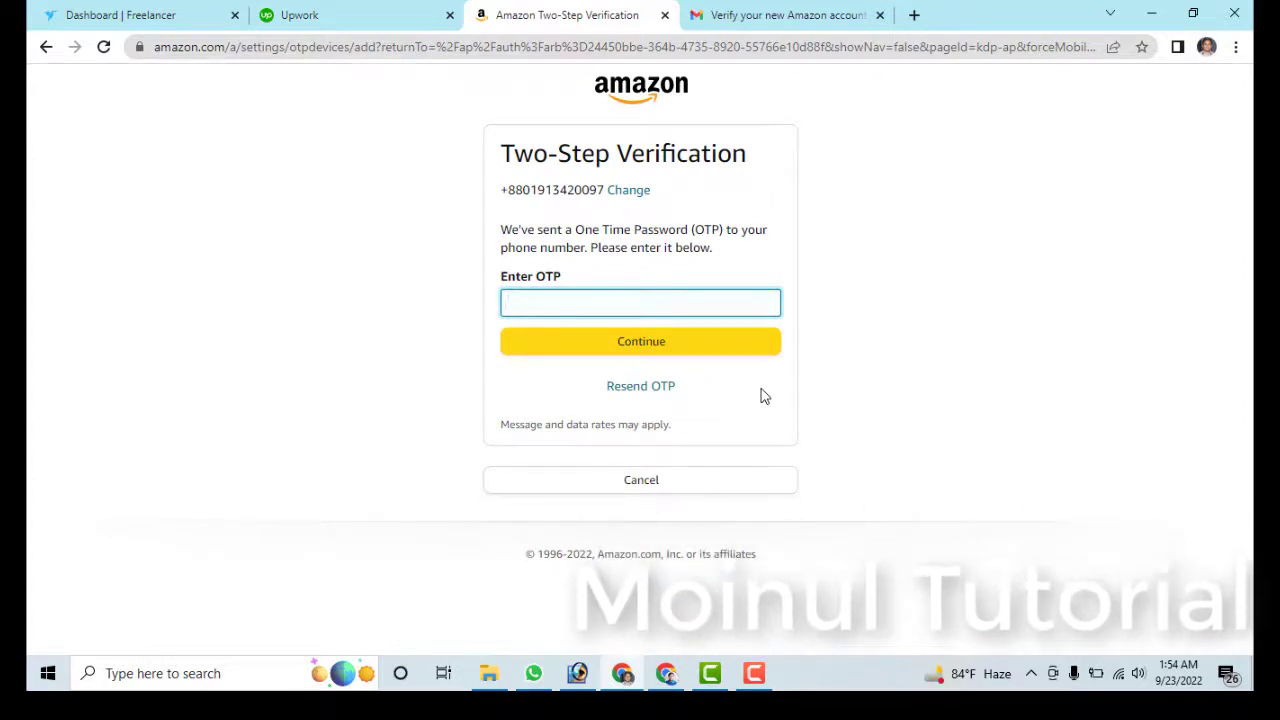
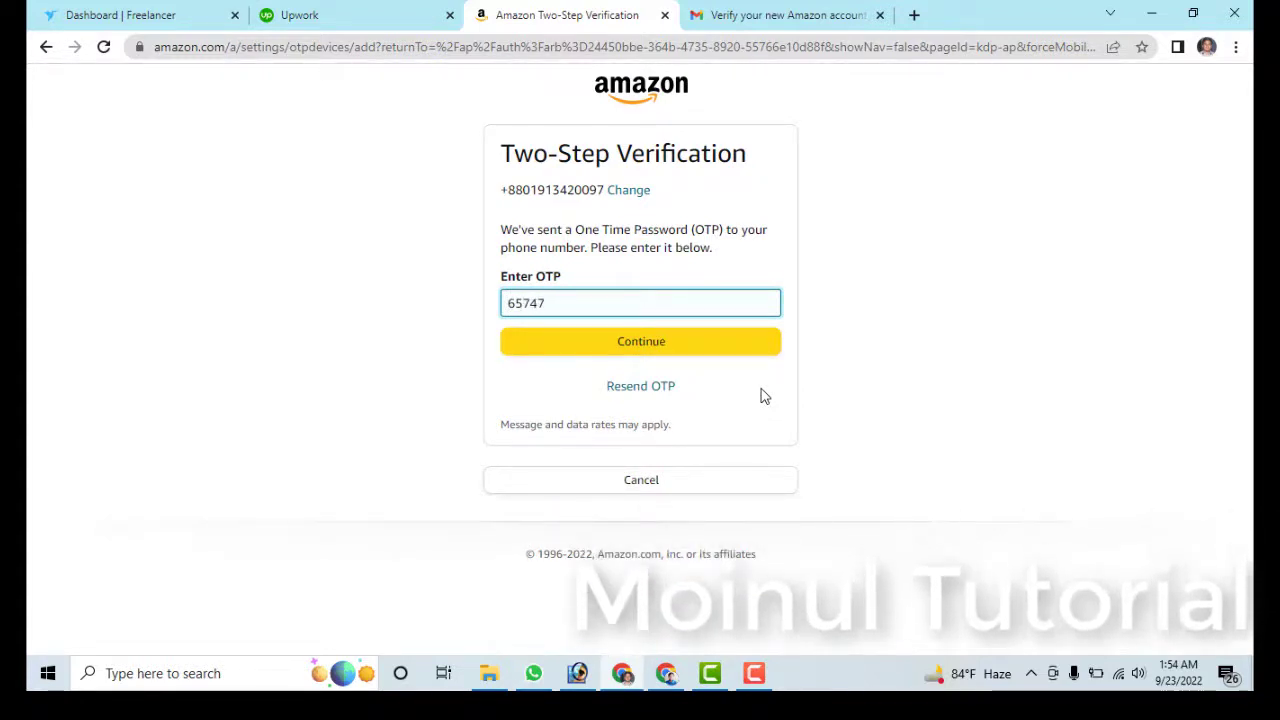
Step: Load the YouTube home page in a new browser tab, then return to the Amazon tab
{"action": "left_click", "coordinate": [914, 15]}
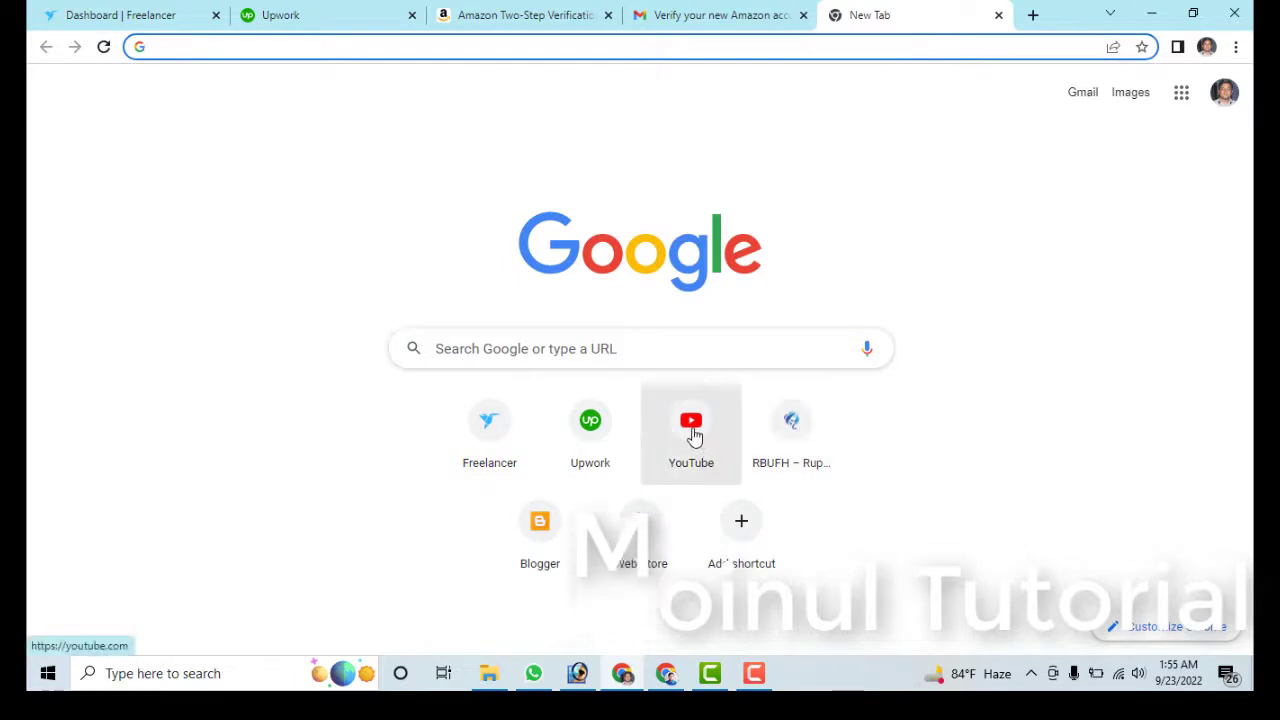
{"action": "left_click", "coordinate": [691, 430]}
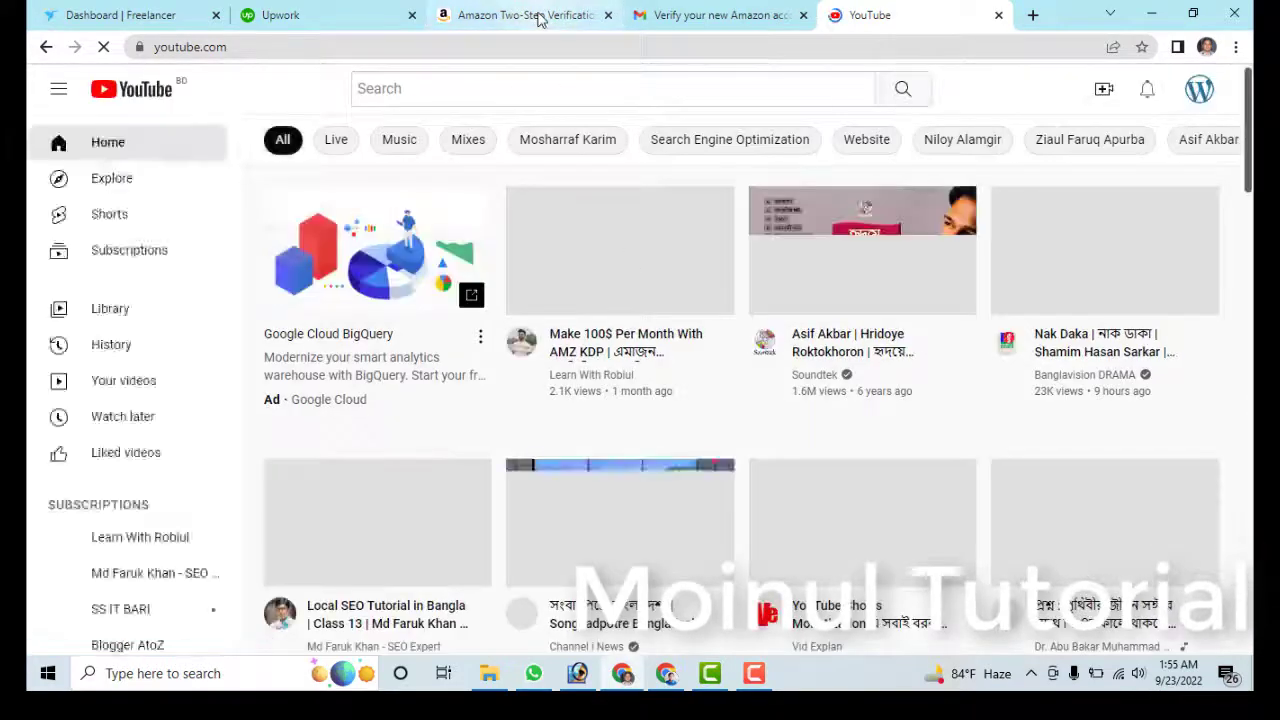
{"action": "left_click", "coordinate": [530, 15]}
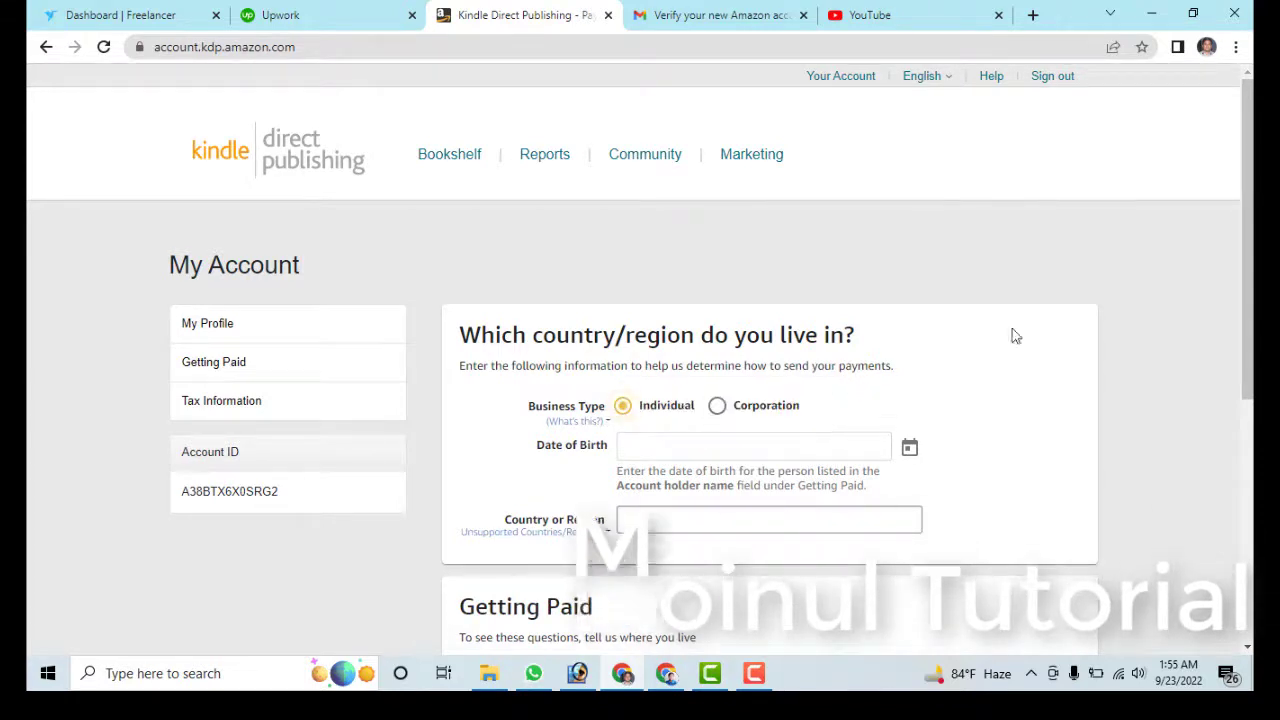
{"action": "left_click_drag", "start_coordinate": [1248, 214], "coordinate": [1248, 300]}
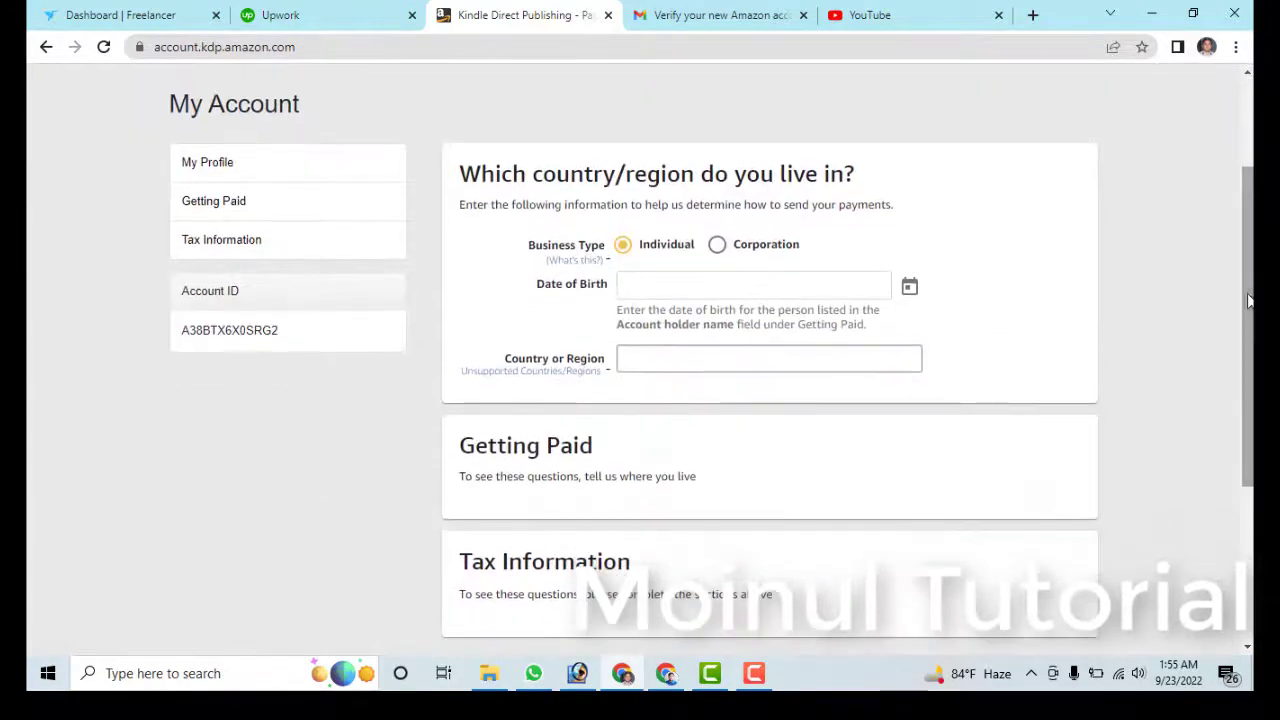
{"action": "left_click", "coordinate": [702, 284]}
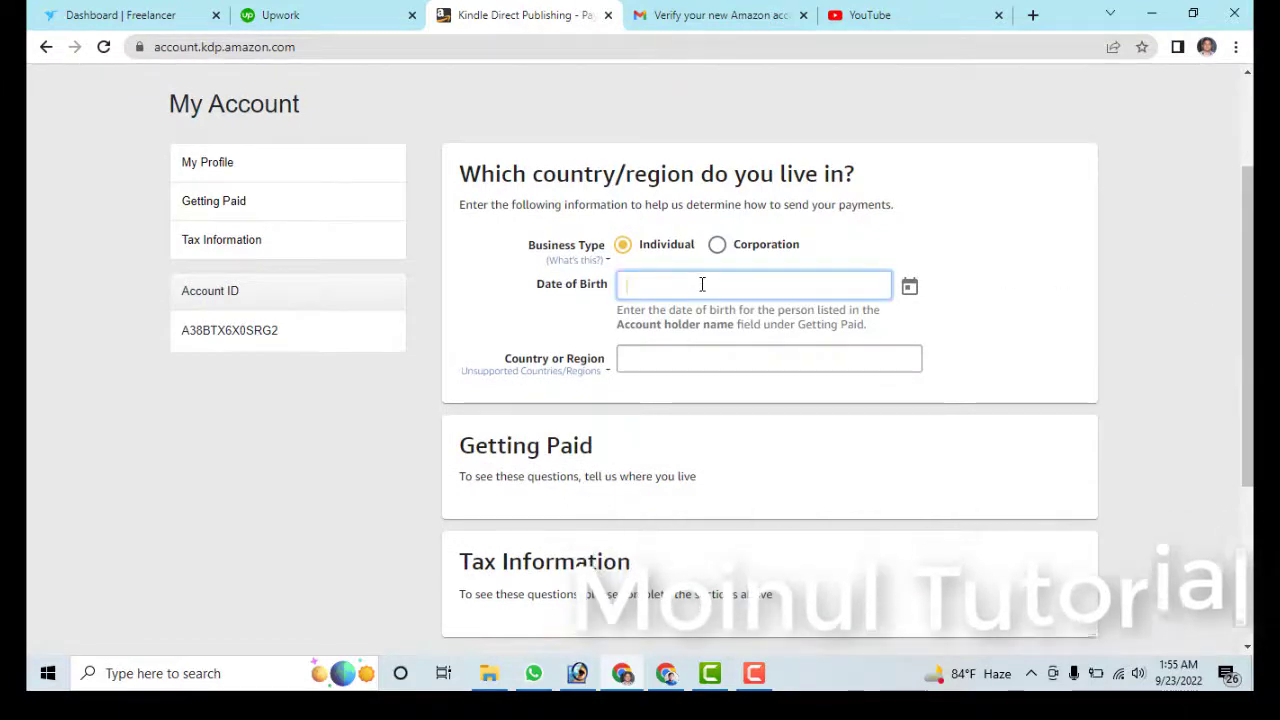
{"action": "left_click", "coordinate": [909, 287]}
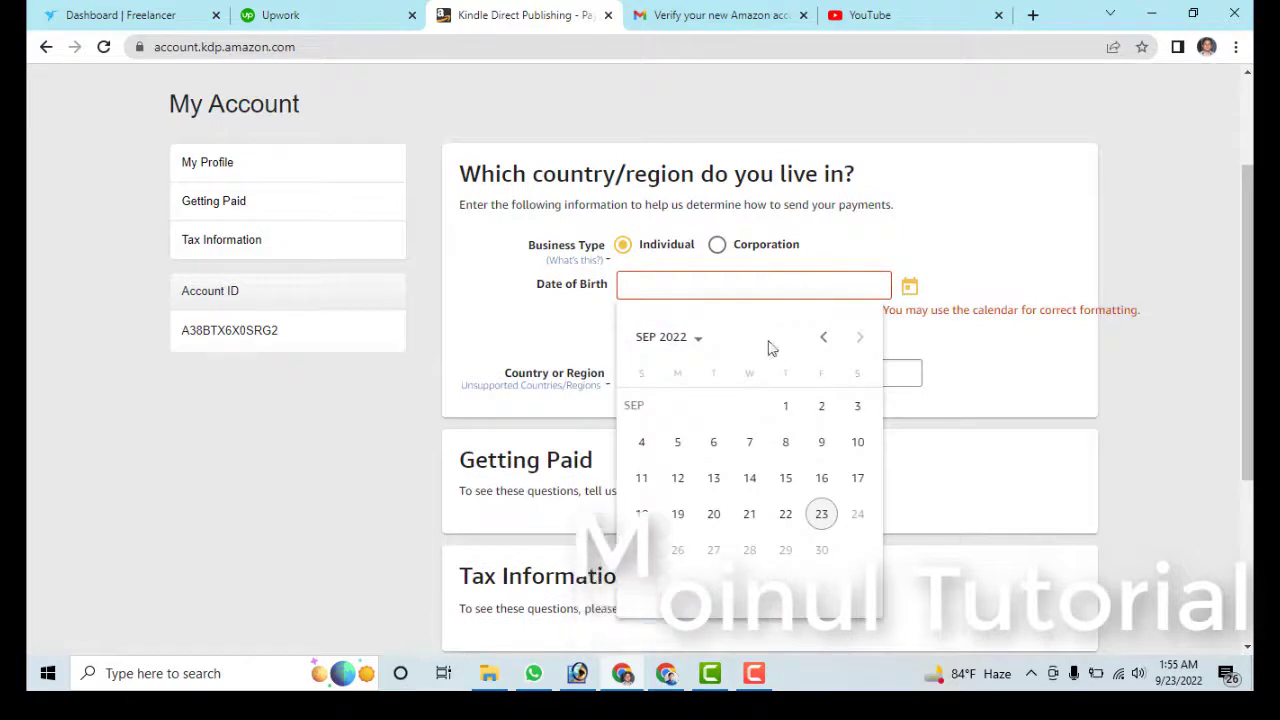
{"action": "left_click", "coordinate": [700, 340]}
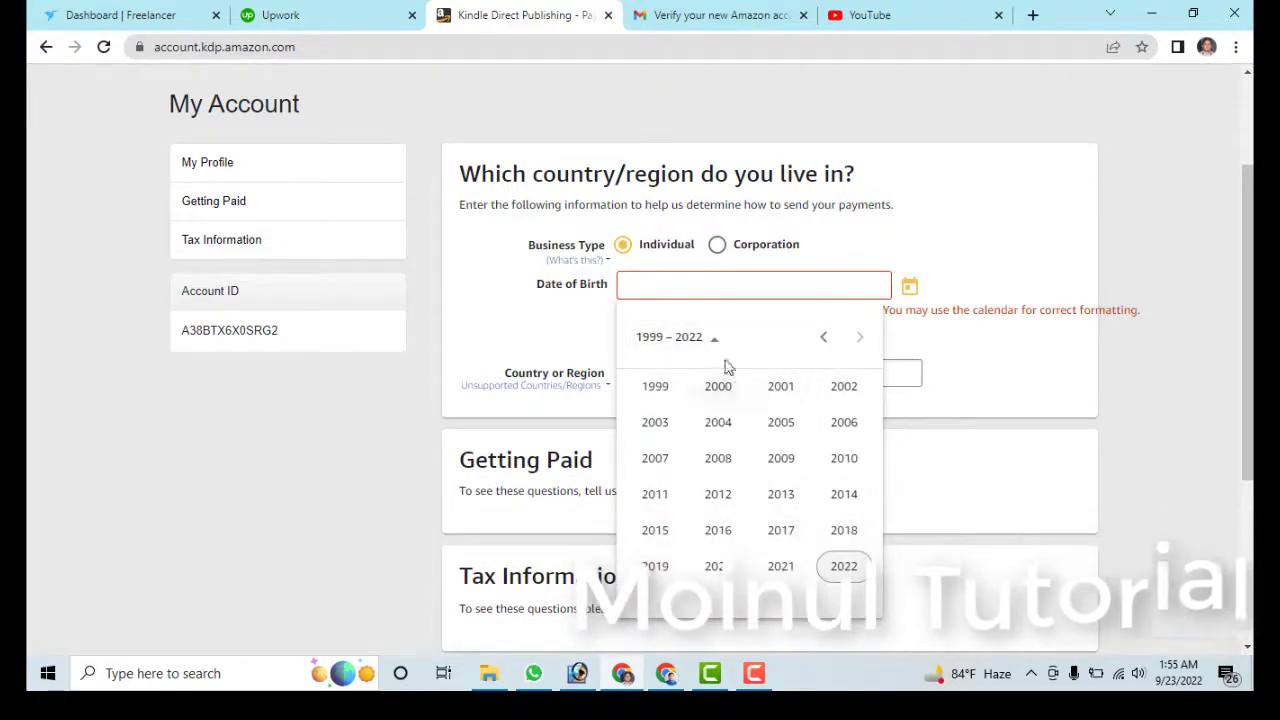
{"action": "left_click", "coordinate": [824, 339]}
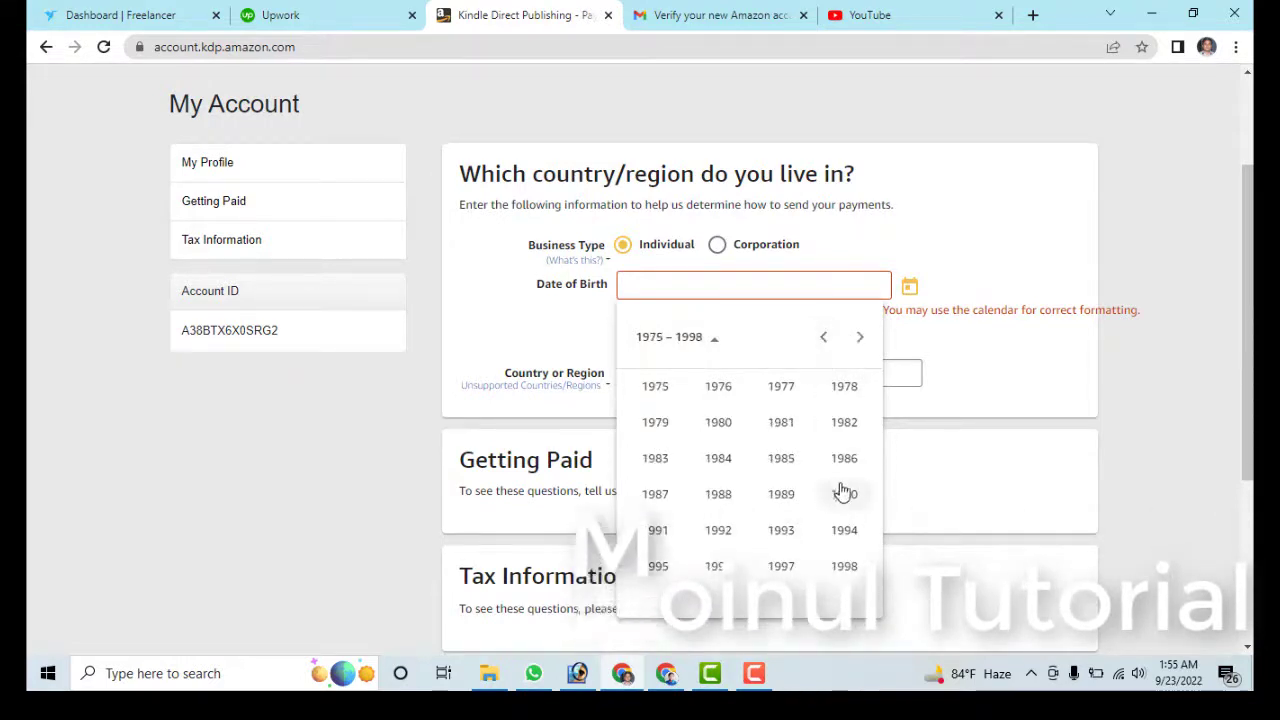
{"action": "left_click", "coordinate": [780, 496]}
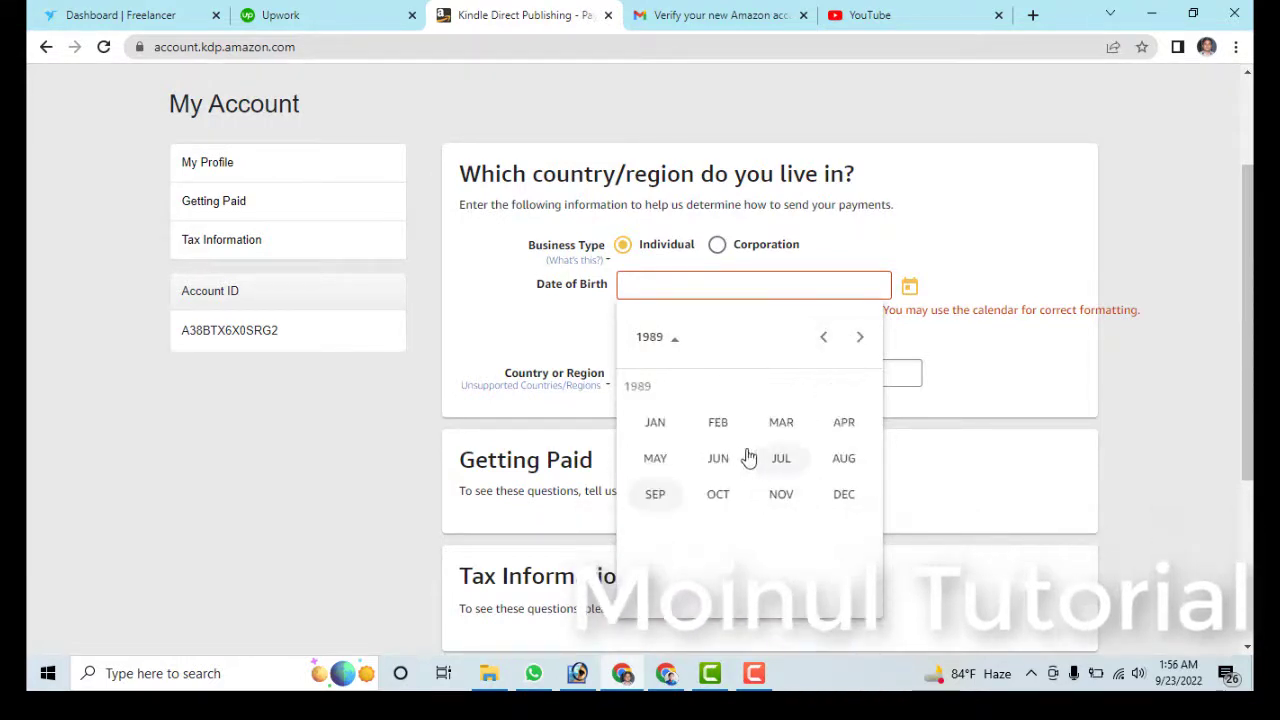
{"action": "left_click", "coordinate": [711, 433]}
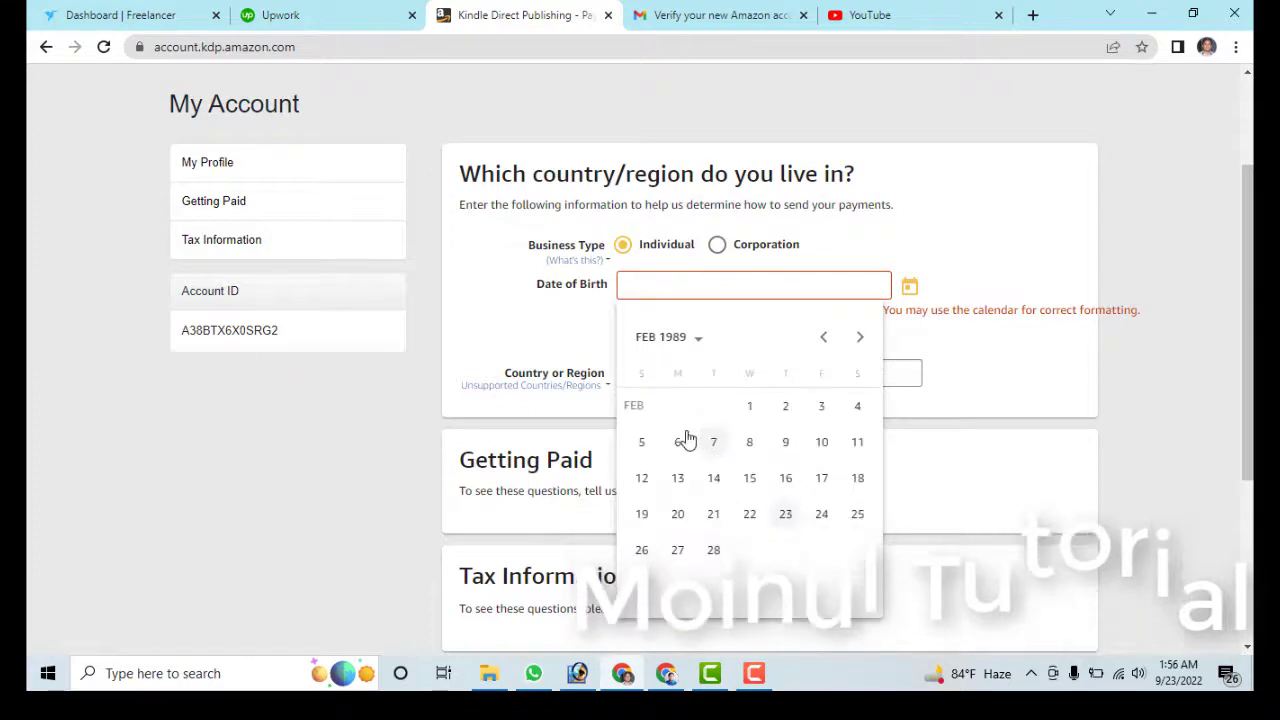
{"action": "left_click", "coordinate": [751, 410]}
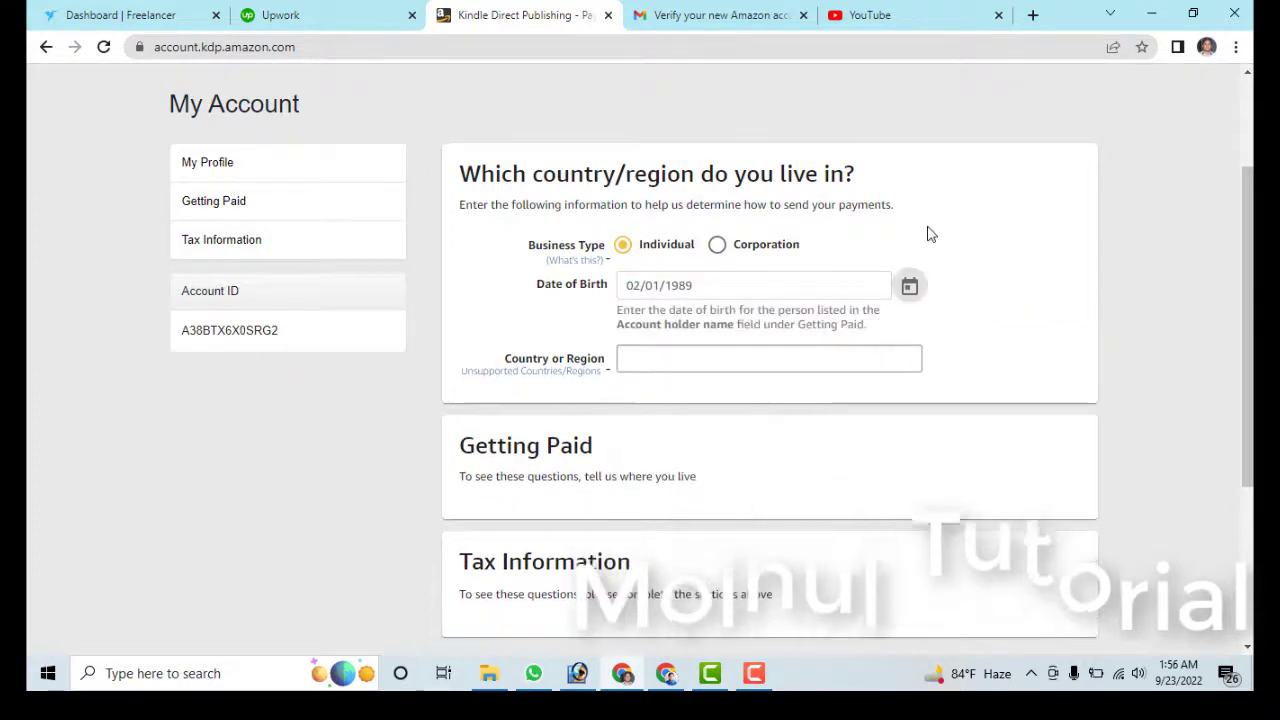
Step: Choose Bangladesh as the country or region and enter the author's legal name
{"action": "left_click", "coordinate": [685, 358]}
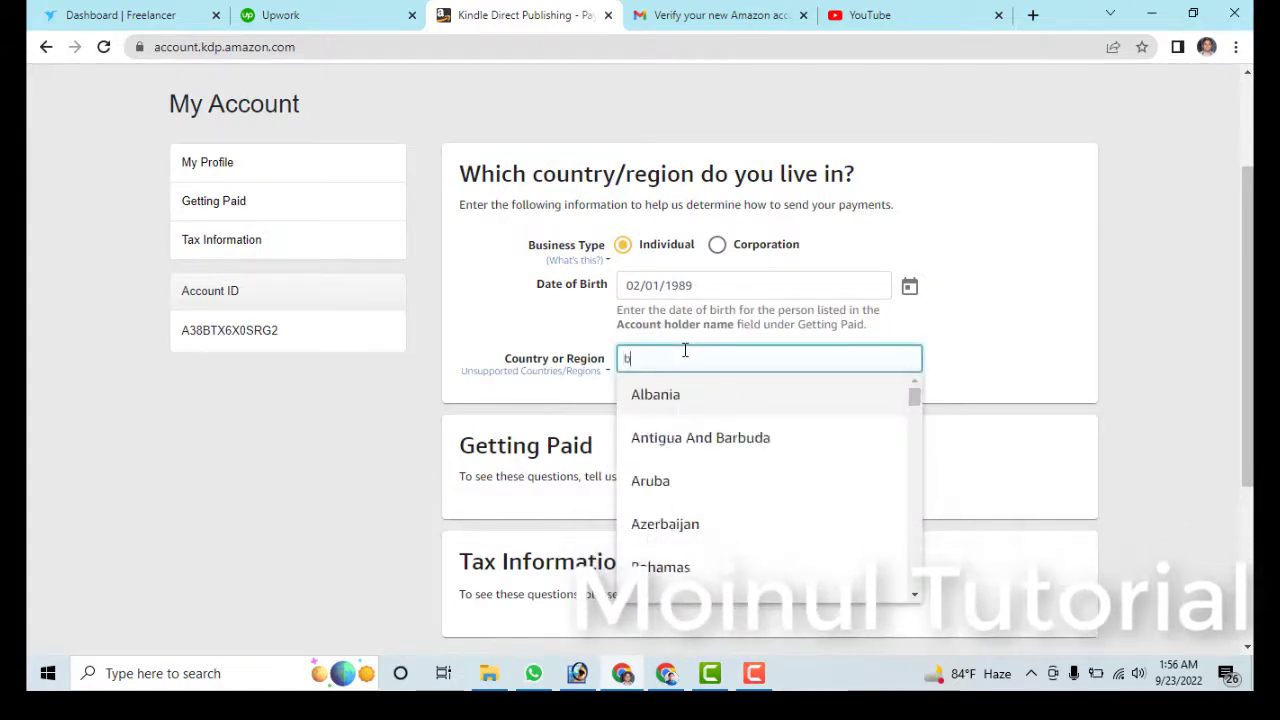
{"action": "type", "text": "ba"}
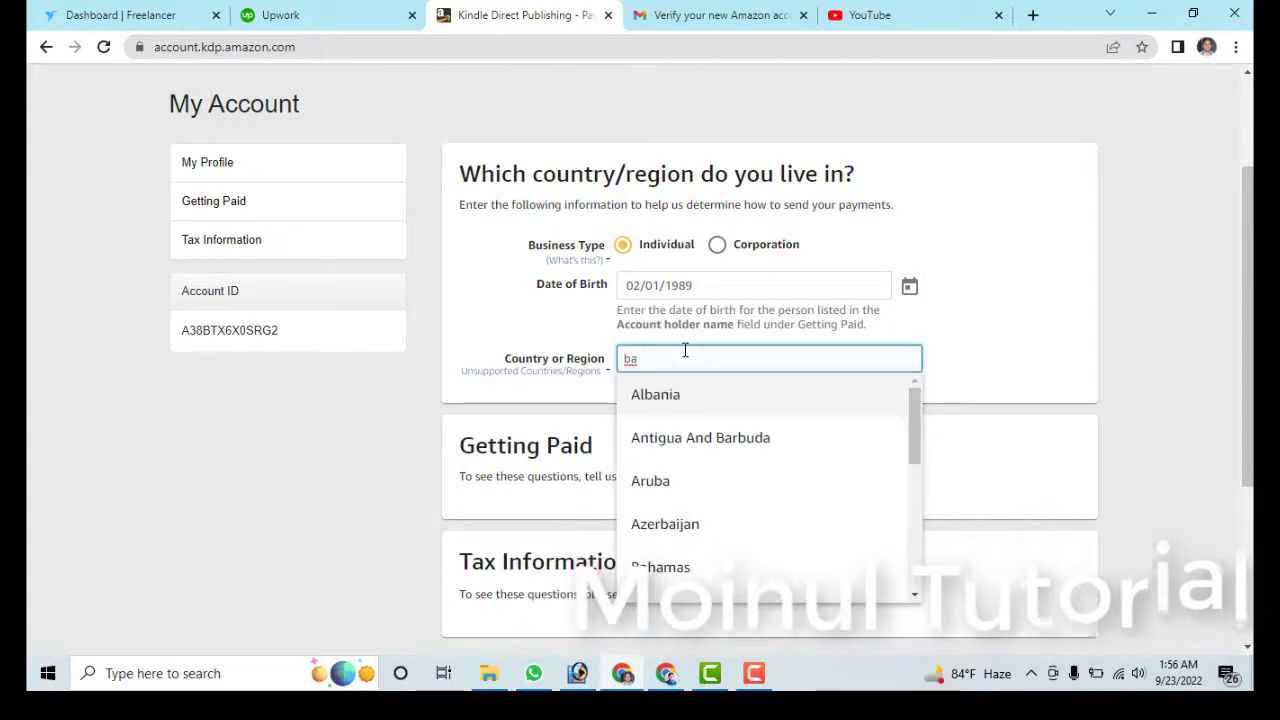
{"action": "type", "text": "g"}
{"action": "key", "text": "BackSpace"}
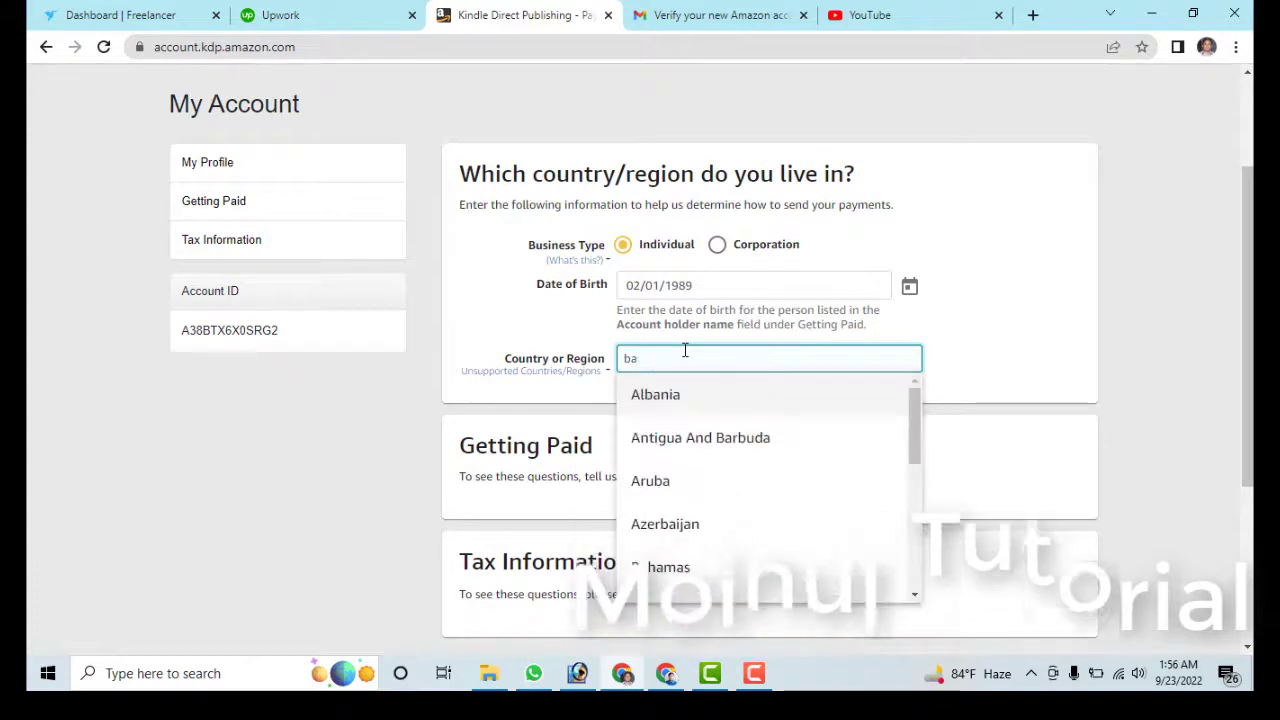
{"action": "type", "text": "n"}
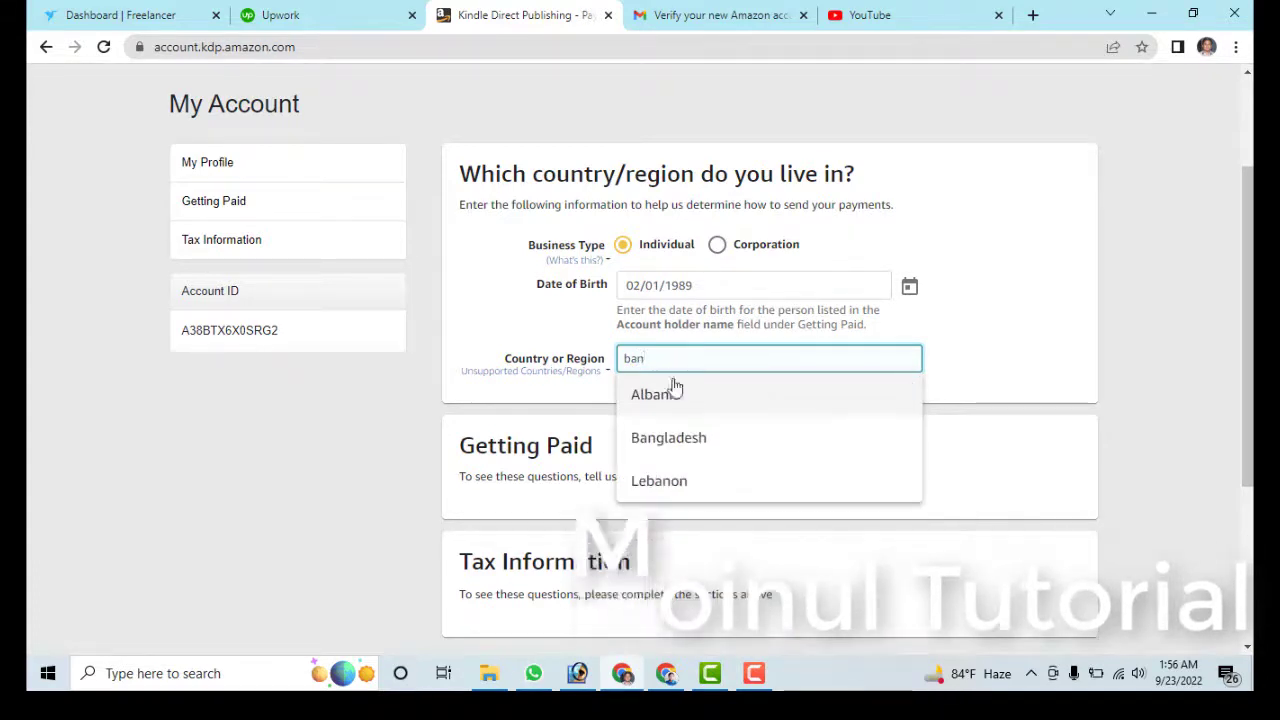
{"action": "left_click", "coordinate": [668, 442]}
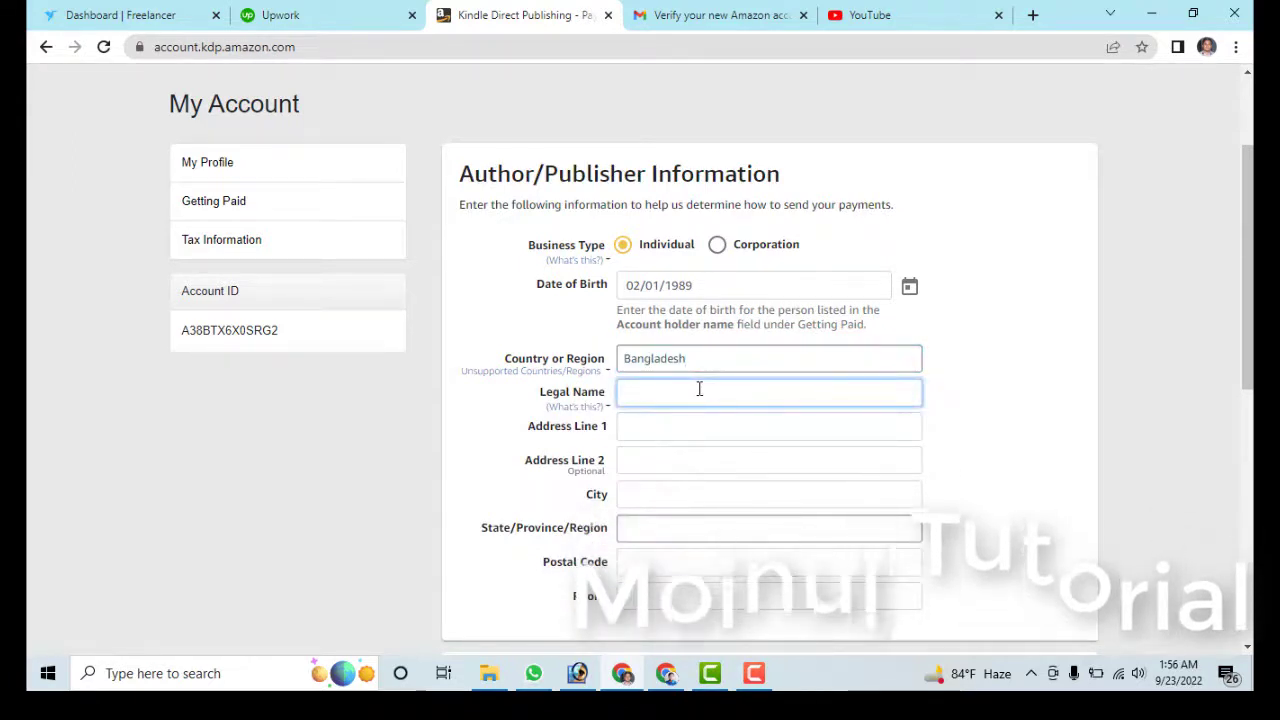
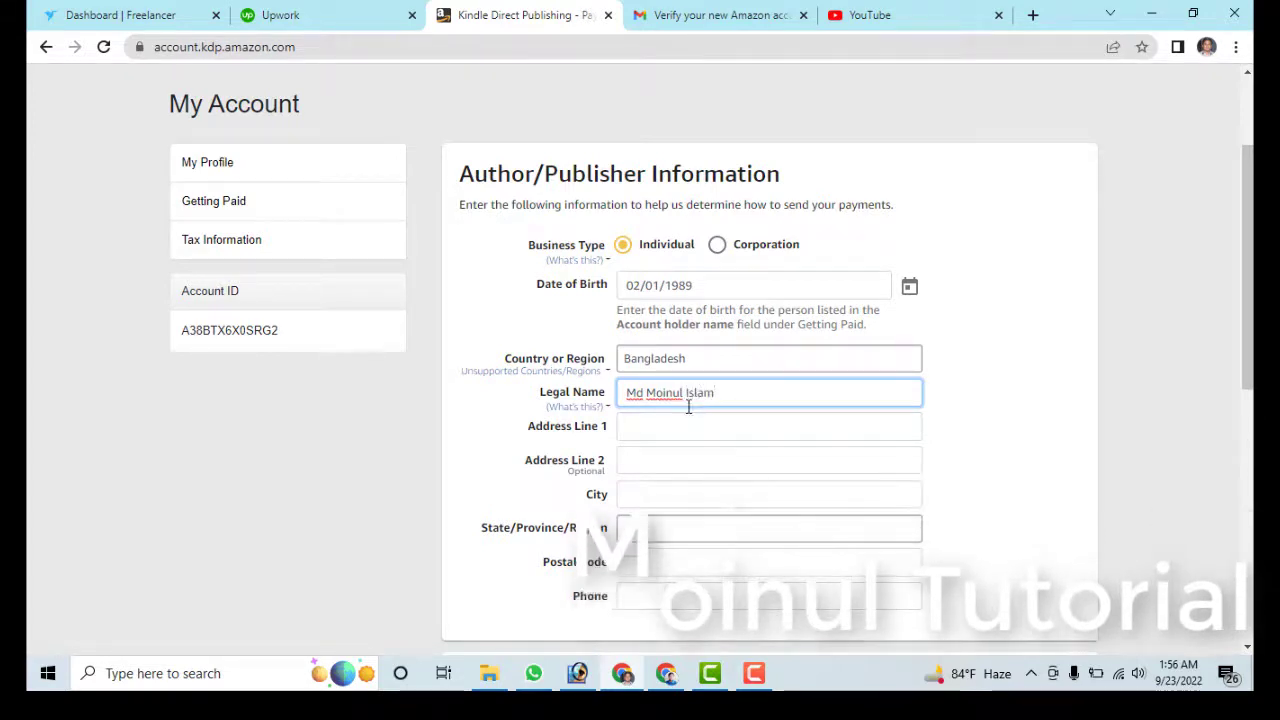
{"action": "left_click", "coordinate": [679, 421]}
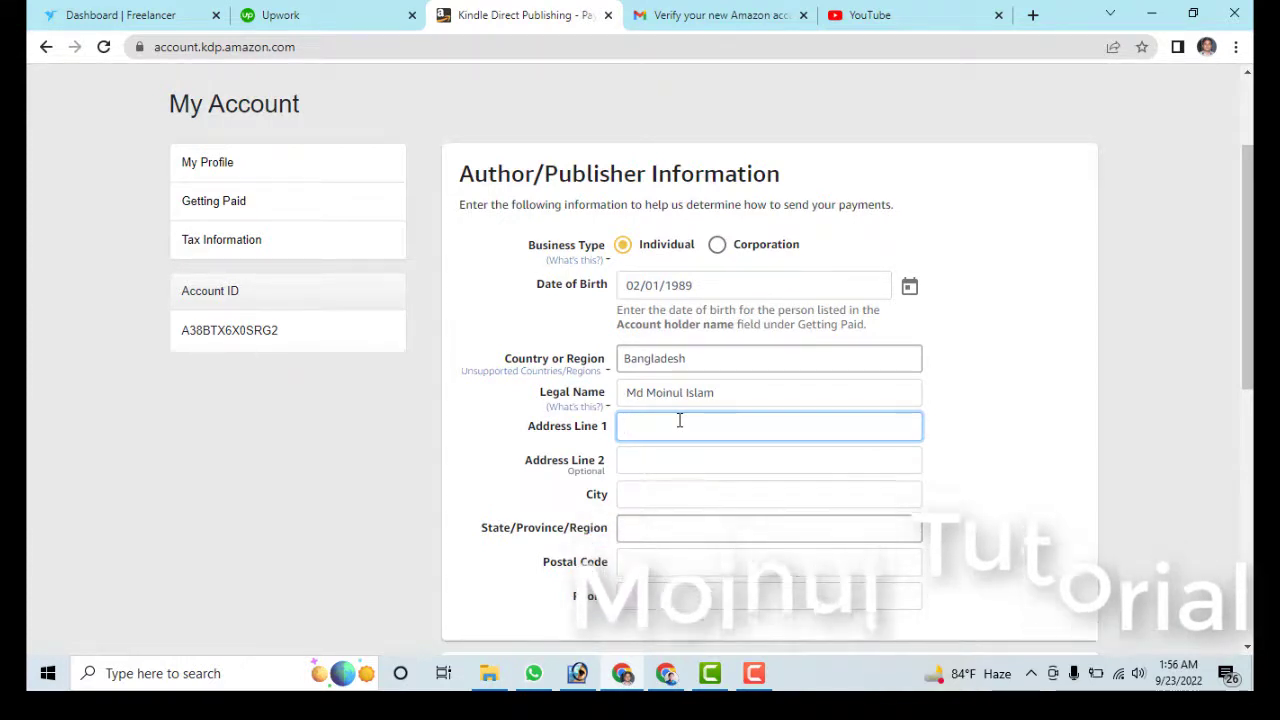
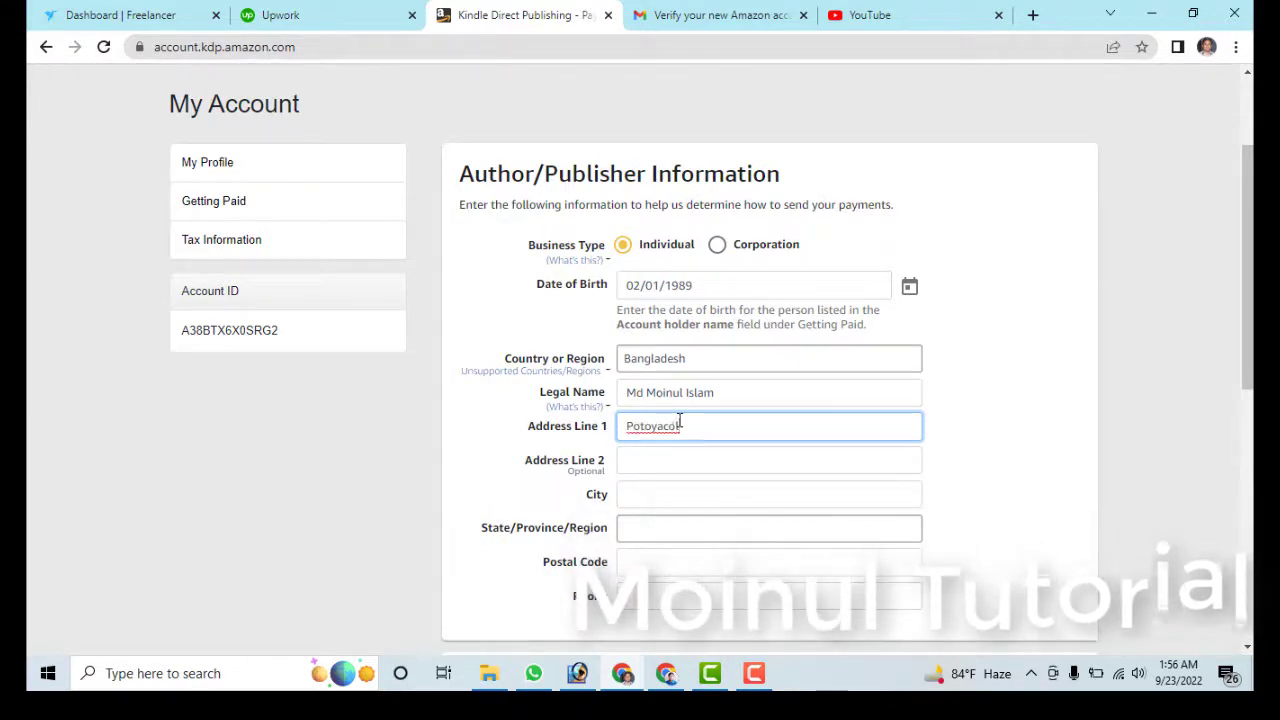
Step: Enter the first address line, city and postal code, then start the State/Province/Region field
{"action": "left_click", "coordinate": [676, 494]}
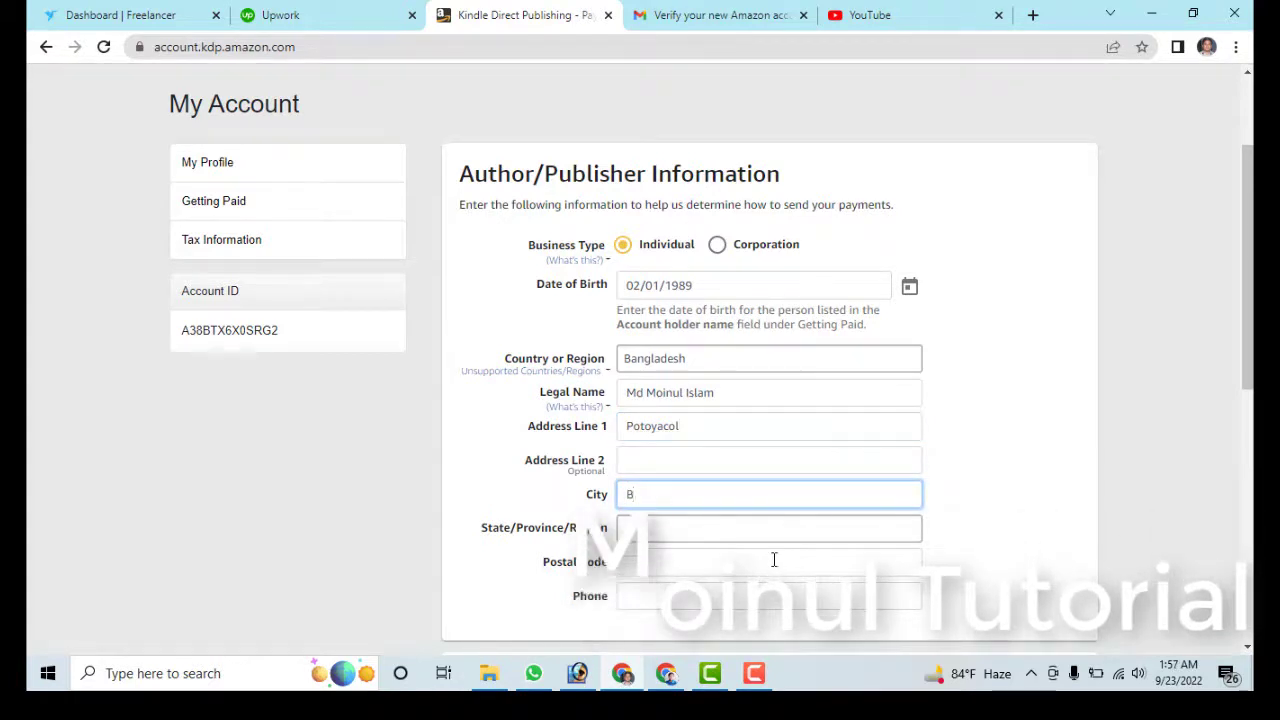
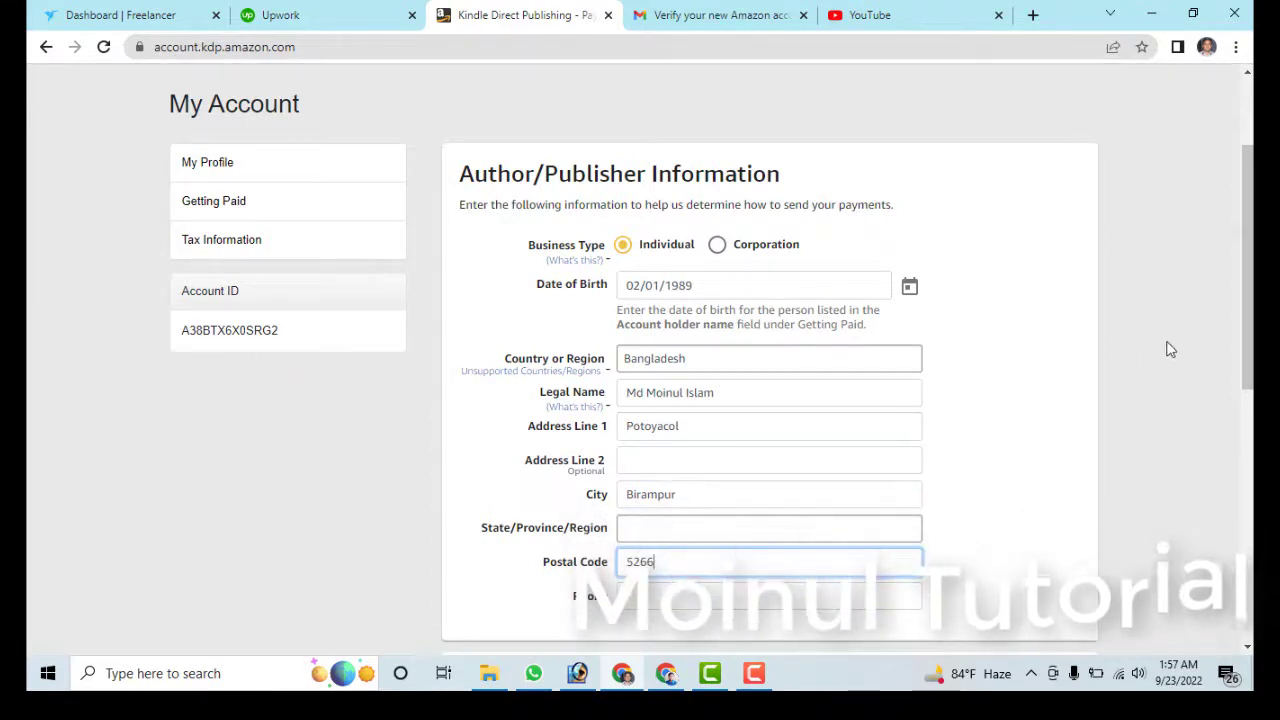
{"action": "left_click", "coordinate": [681, 528]}
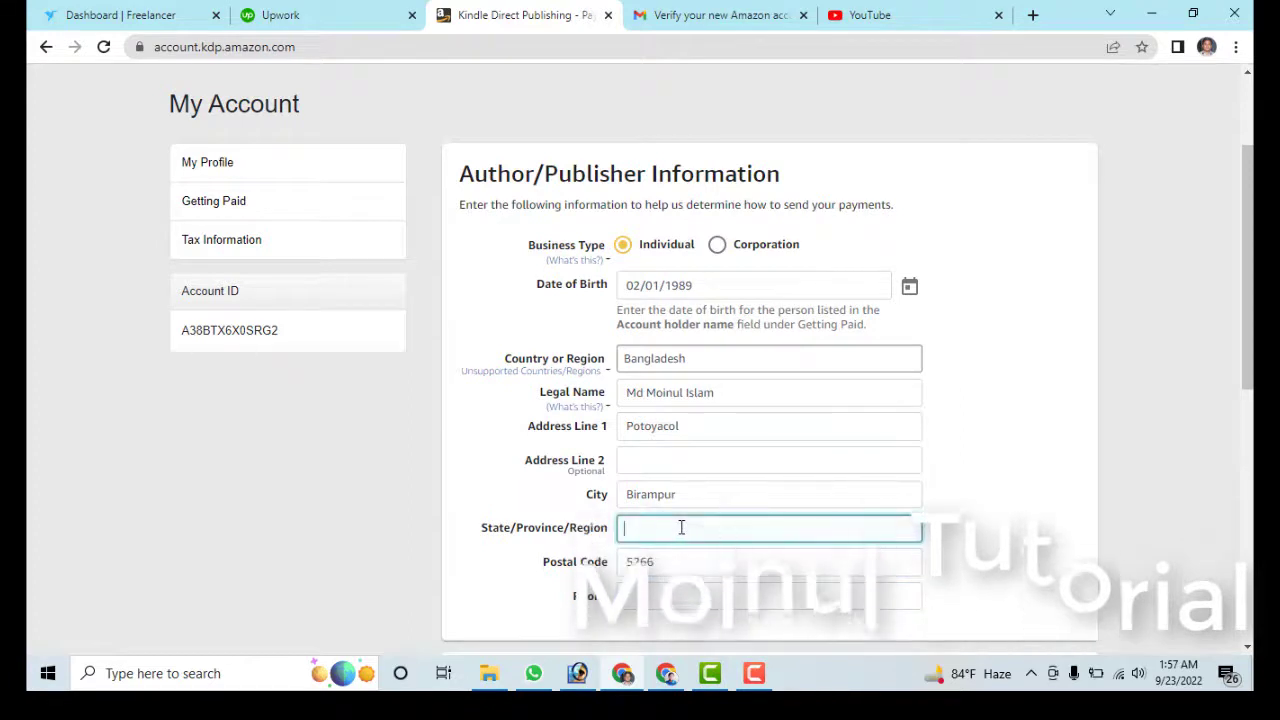
{"action": "type", "text": "D"}
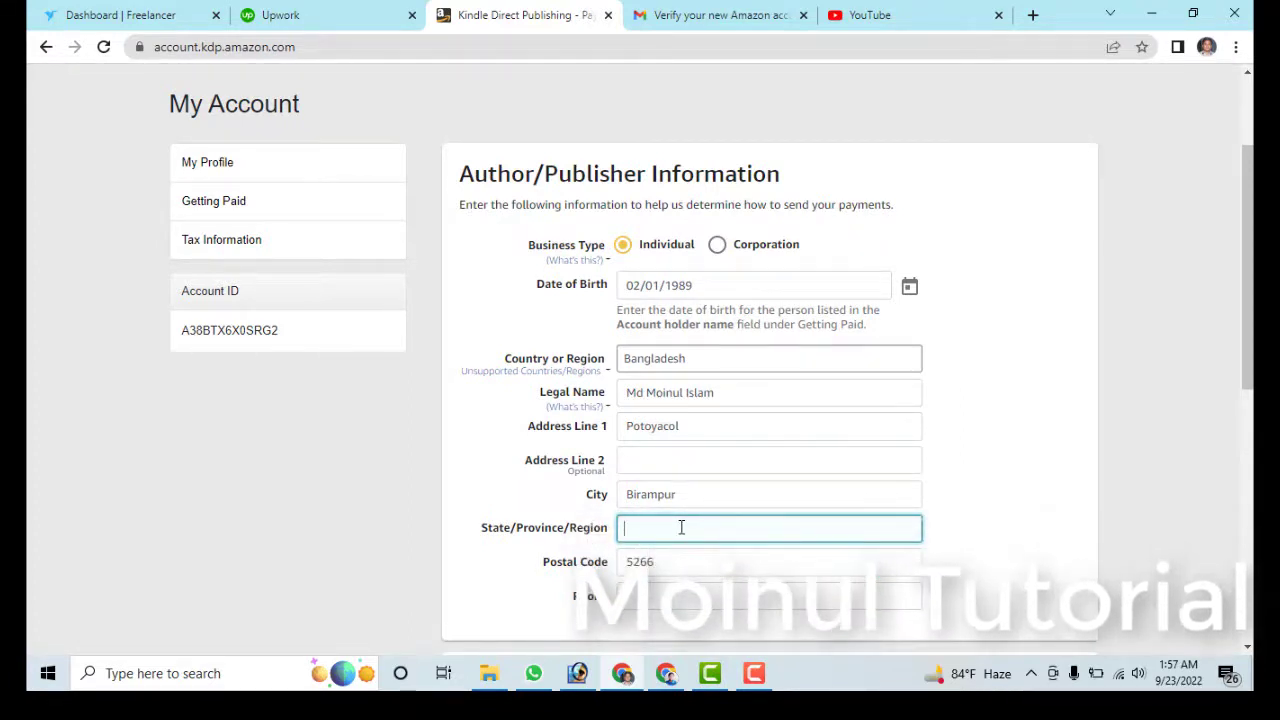
Step: Add the second address line, replace the city name, and fill in the state/province region
{"action": "left_click", "coordinate": [672, 456]}
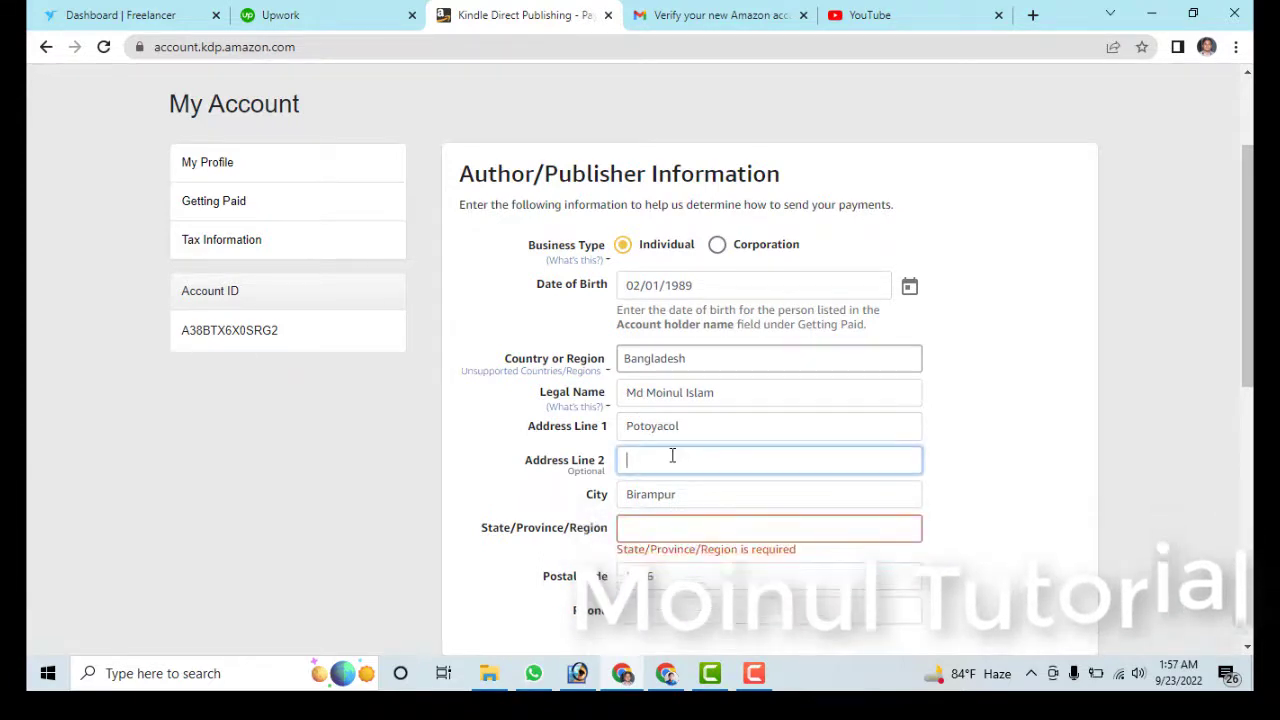
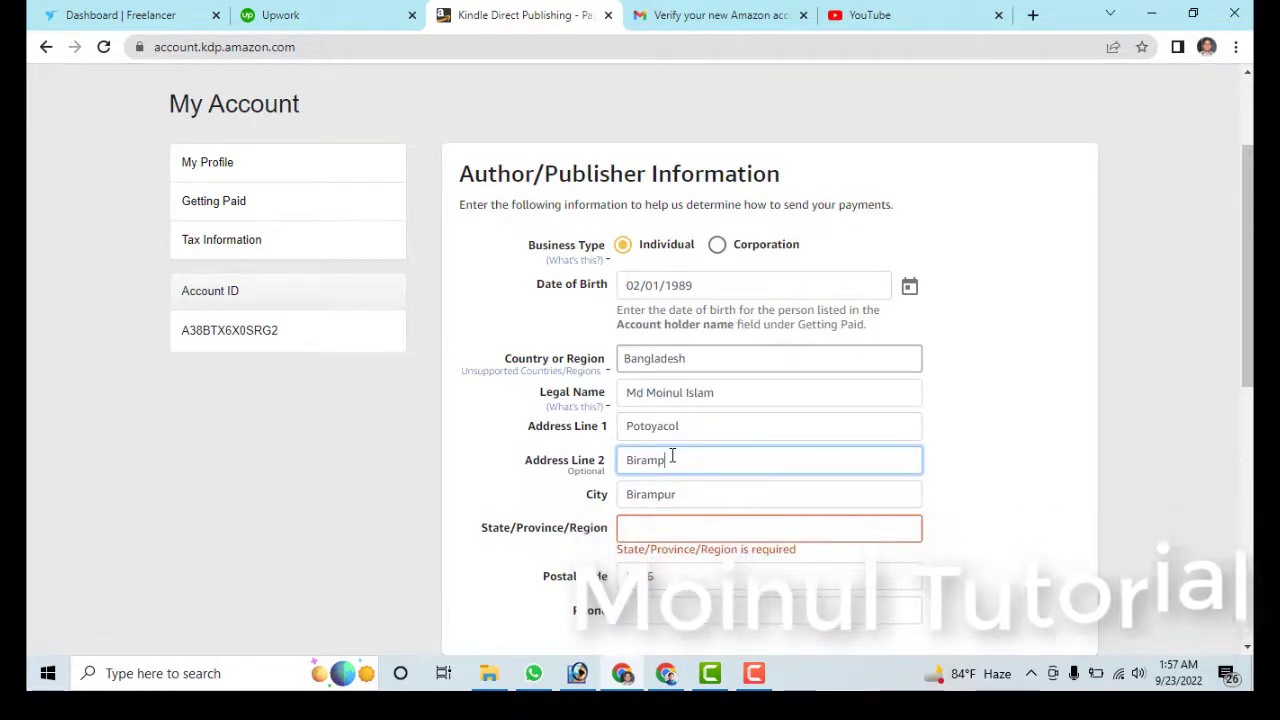
{"action": "key", "text": "Tab"}
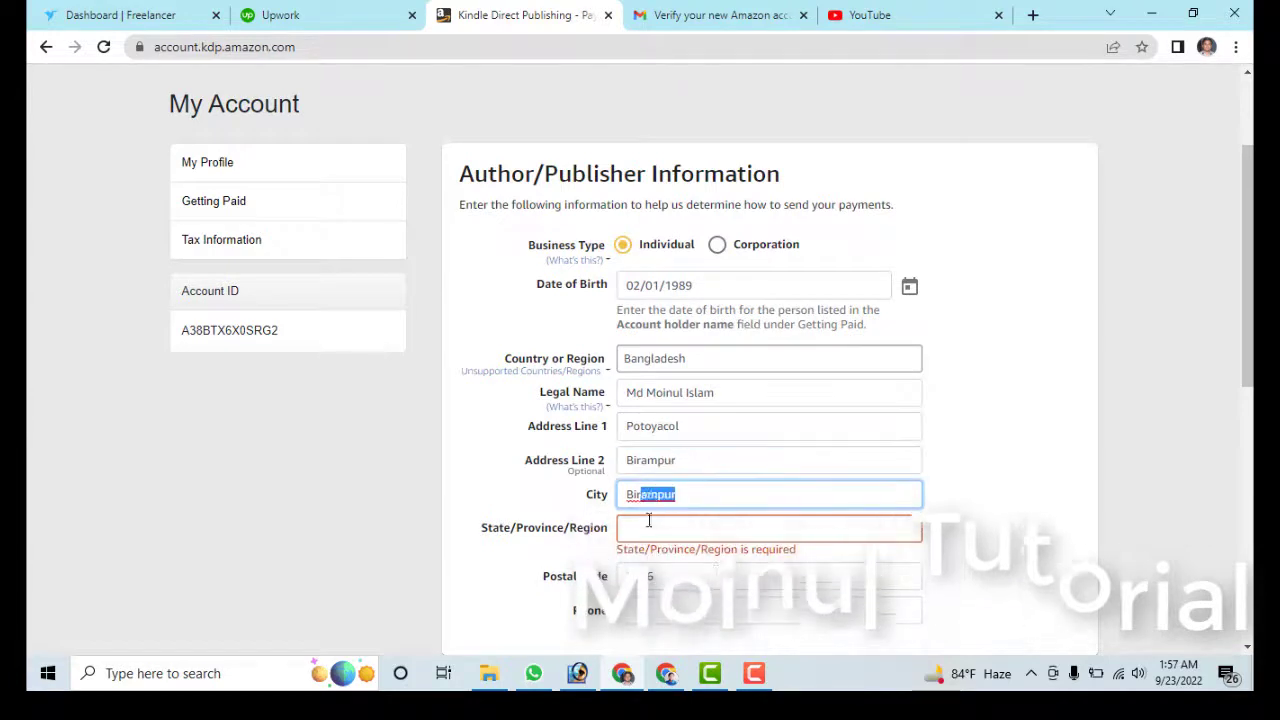
{"action": "key", "text": "End"}
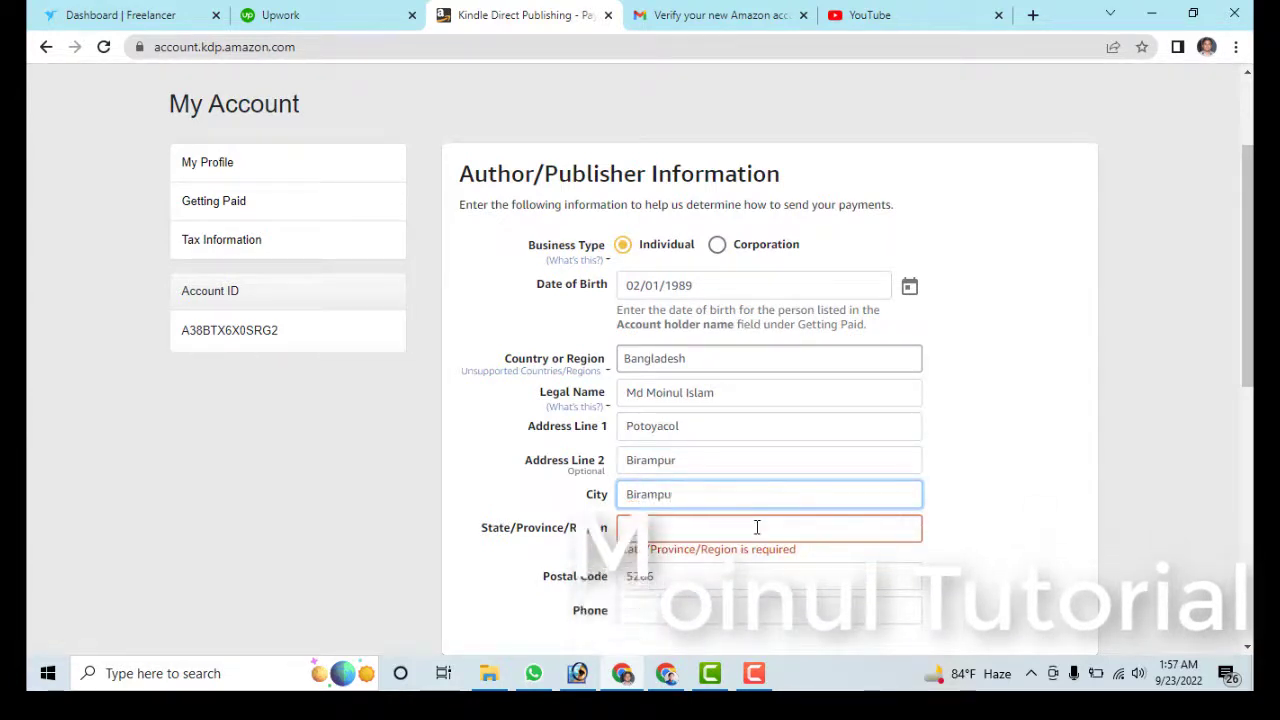
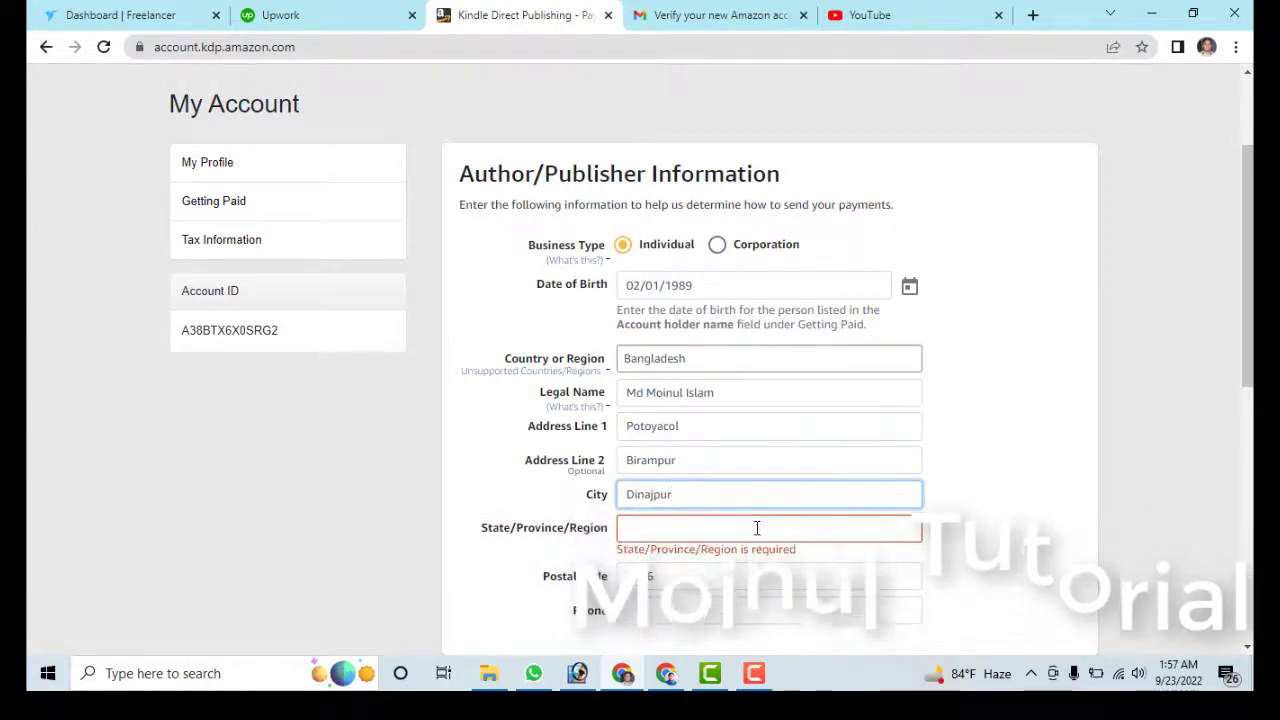
{"action": "left_click", "coordinate": [672, 533]}
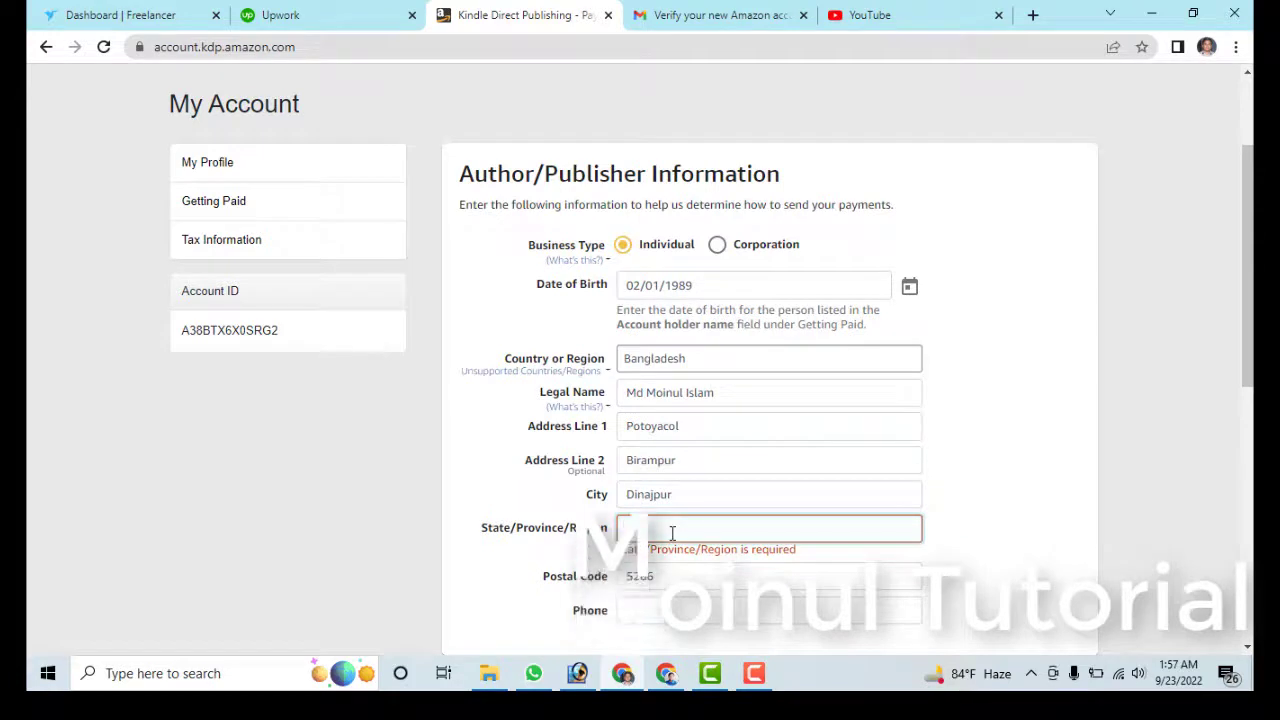
{"action": "type", "text": "Rang"}
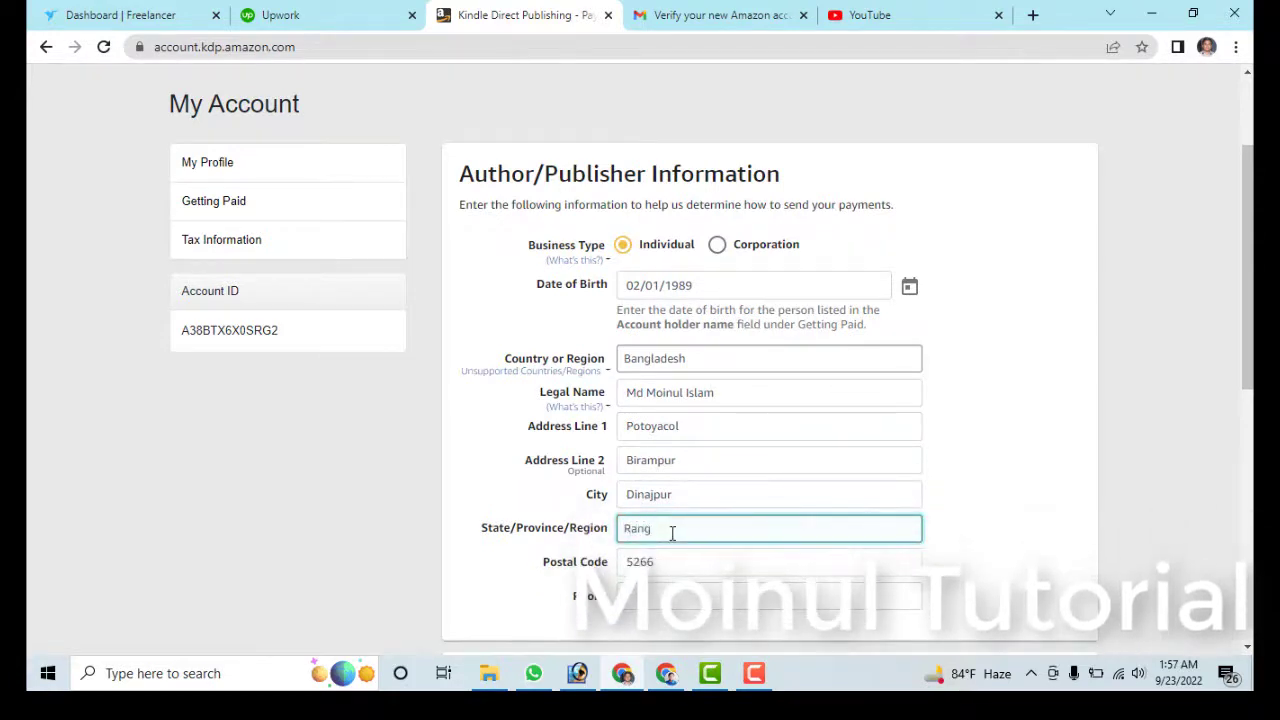
{"action": "type", "text": "pur"}
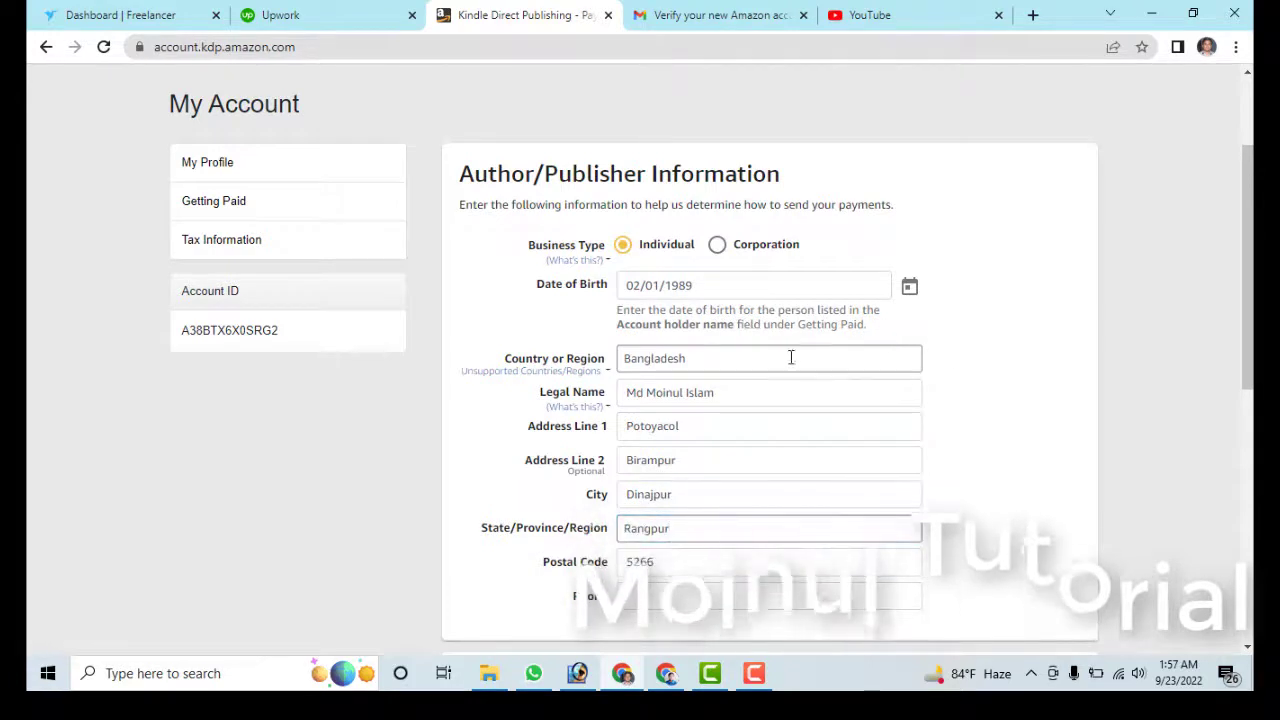
{"action": "left_click", "coordinate": [694, 362]}
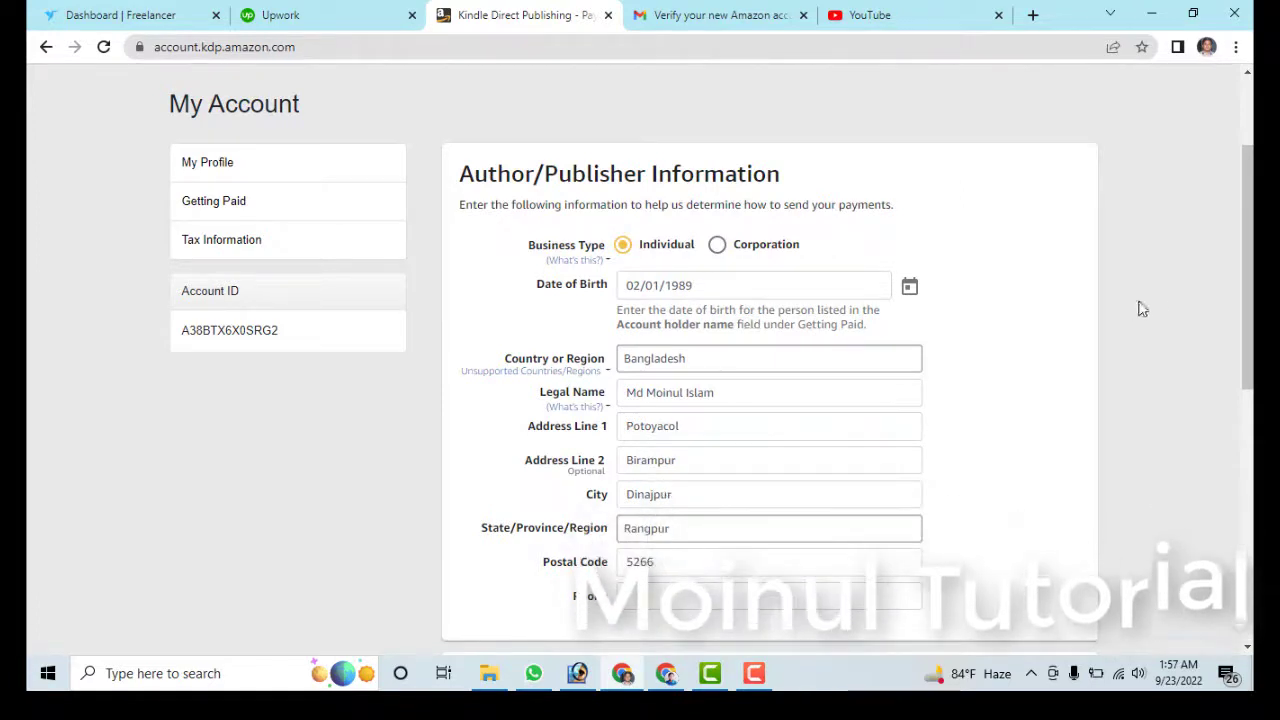
Step: Enter the author's phone number in the Phone field and save the Author/Publisher Information form
{"action": "scroll", "coordinate": [1250, 293], "scroll_direction": "down", "scroll_amount": 2}
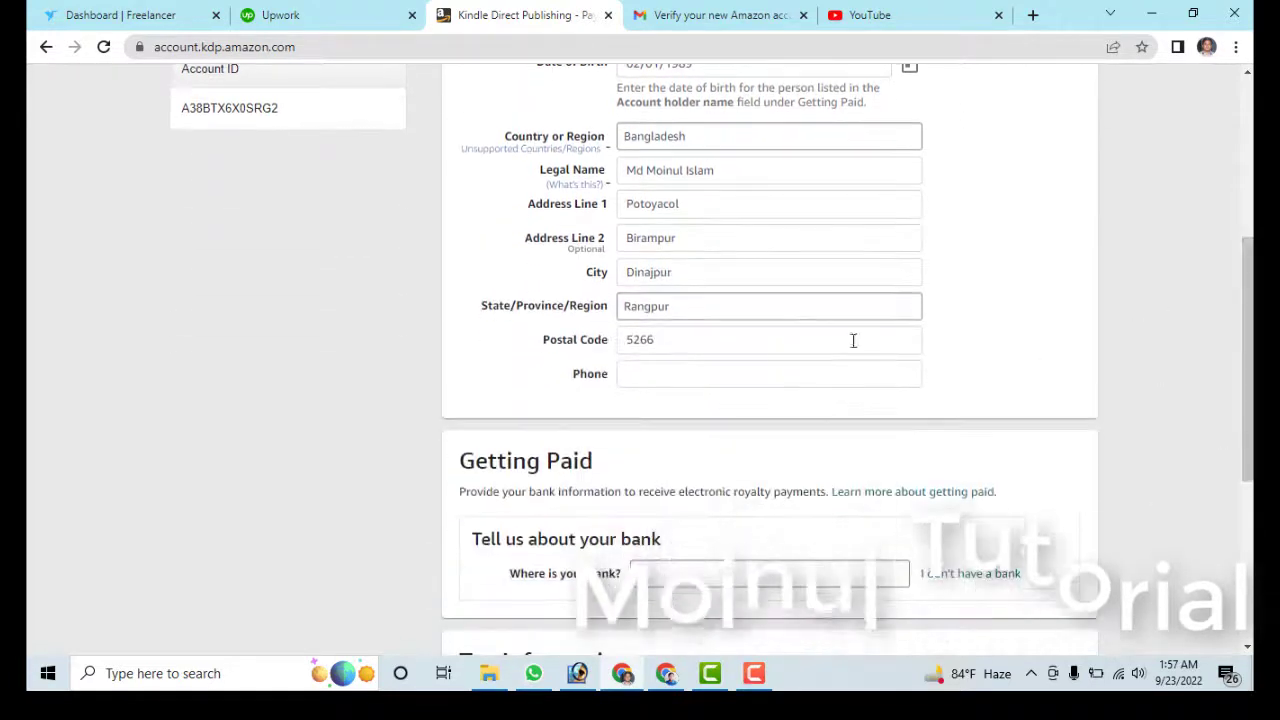
{"action": "left_click", "coordinate": [720, 383]}
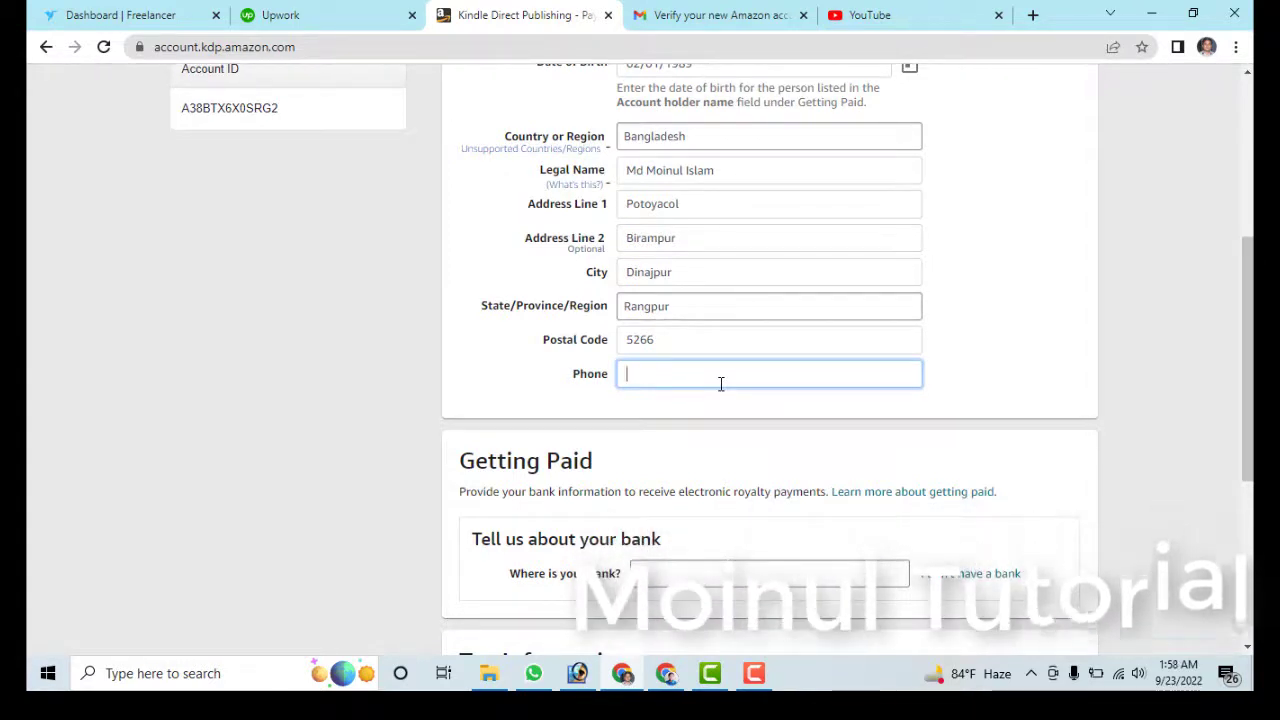
{"action": "type", "text": "01"}
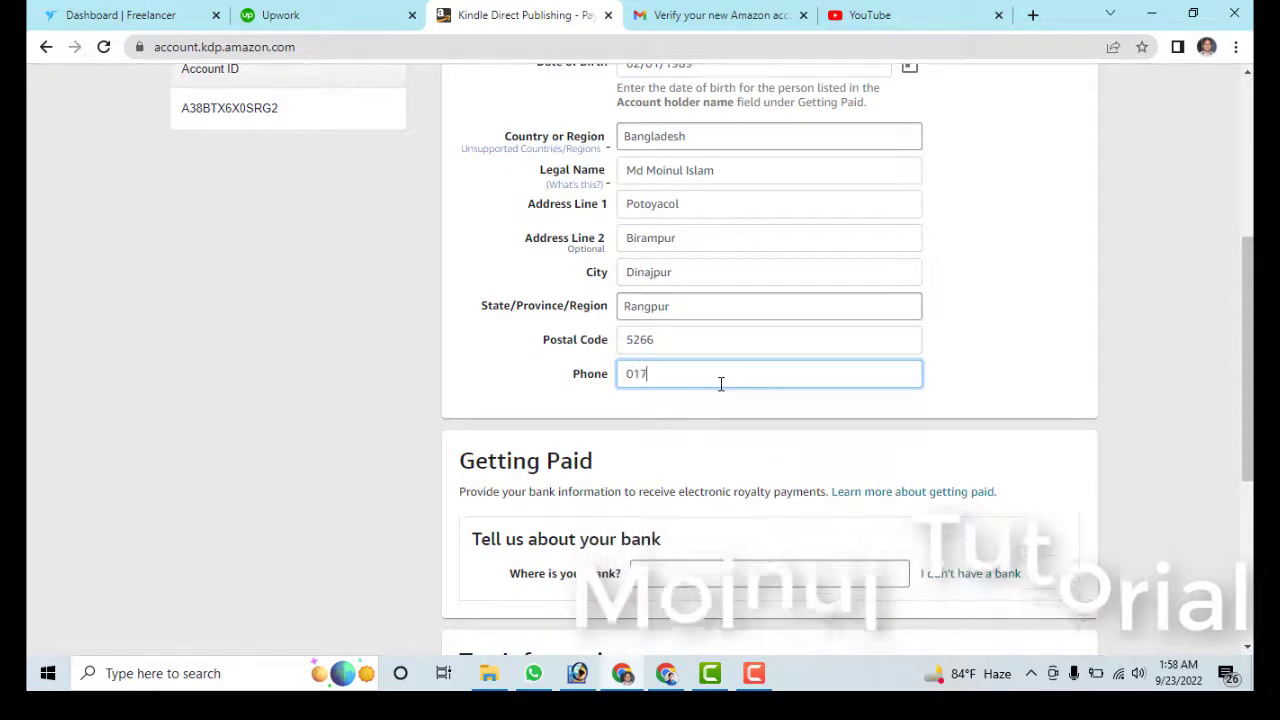
{"action": "type", "text": "9134"}
{"action": "scroll", "coordinate": [1245, 288], "scroll_direction": "up", "scroll_amount": 2}
{"action": "scroll", "coordinate": [1245, 288], "scroll_direction": "down", "scroll_amount": 3}
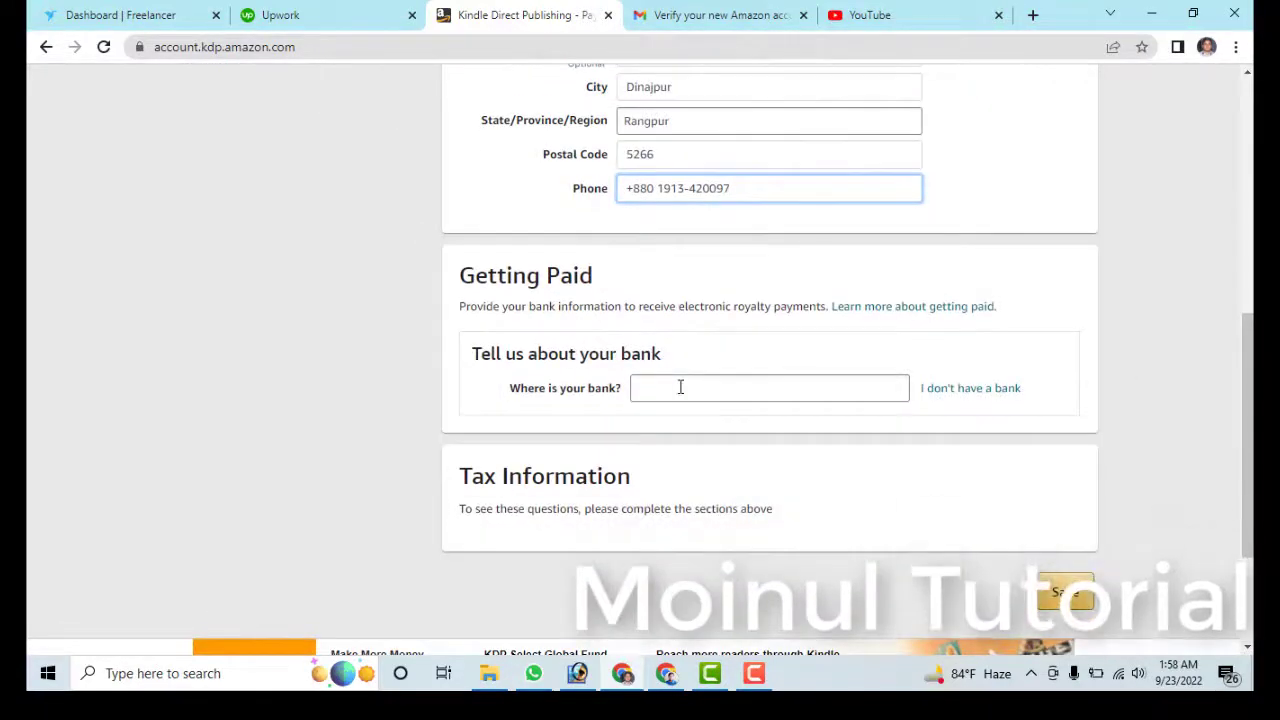
{"action": "left_click", "coordinate": [1074, 603]}
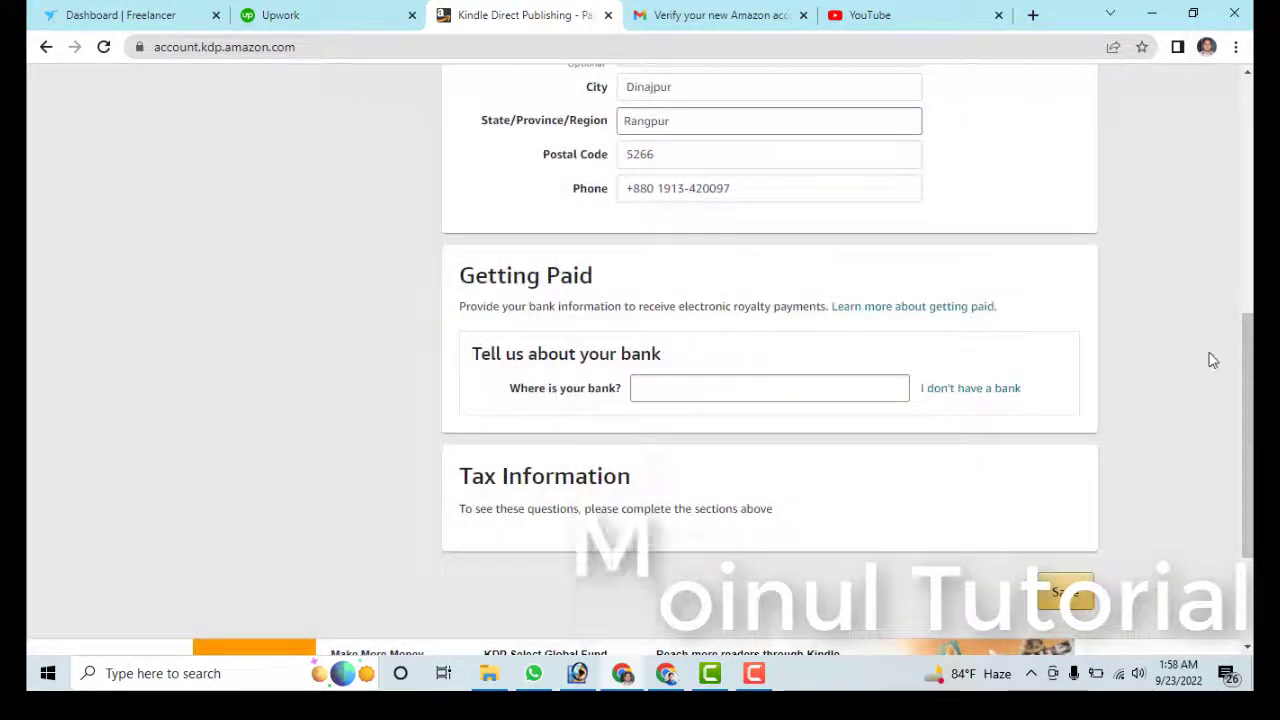
{"action": "left_click_drag", "start_coordinate": [1247, 392], "coordinate": [1251, 500]}
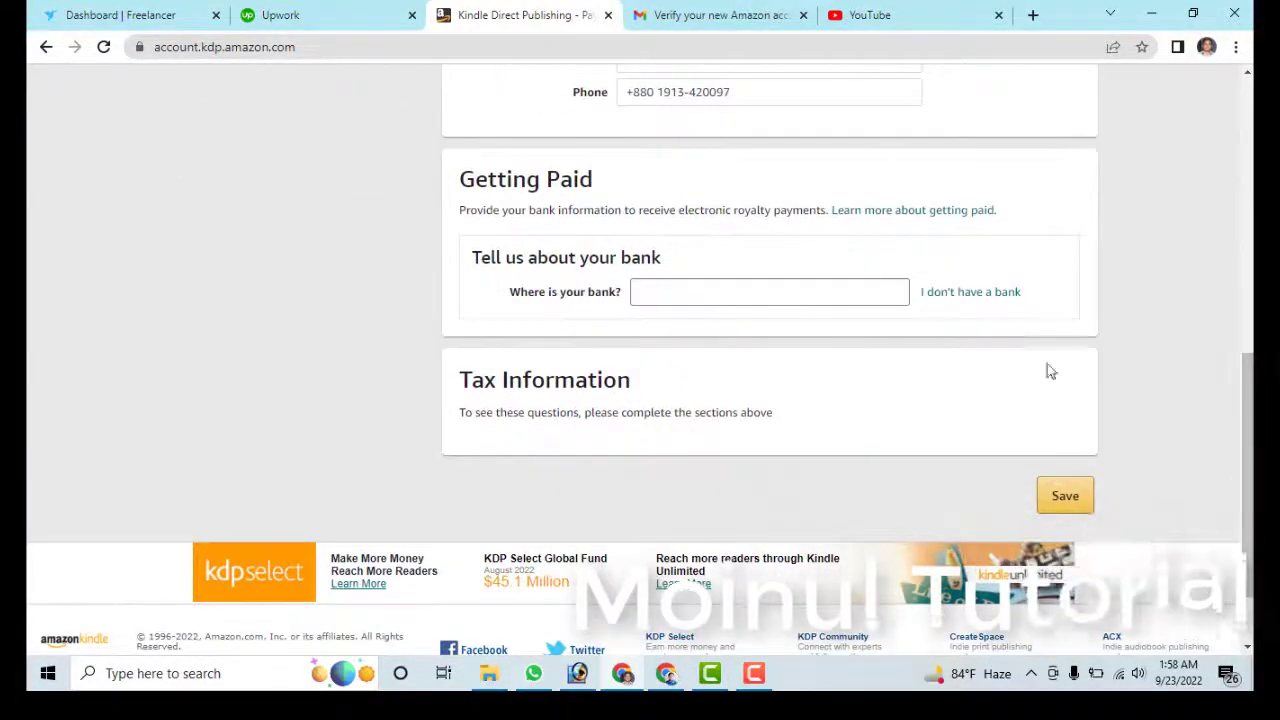
Step: Answer 'I don't have a bank' for the bank location and scroll down to Tax Information
{"action": "left_click", "coordinate": [701, 291]}
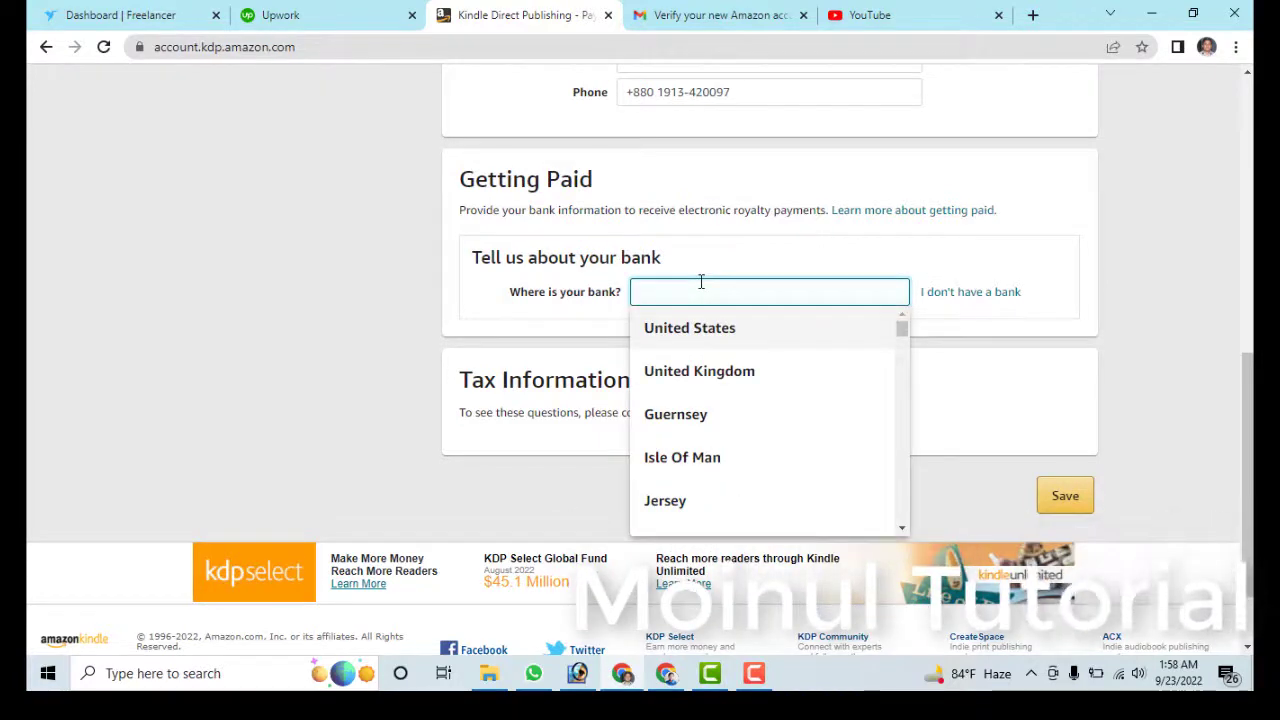
{"action": "left_click", "coordinate": [981, 294]}
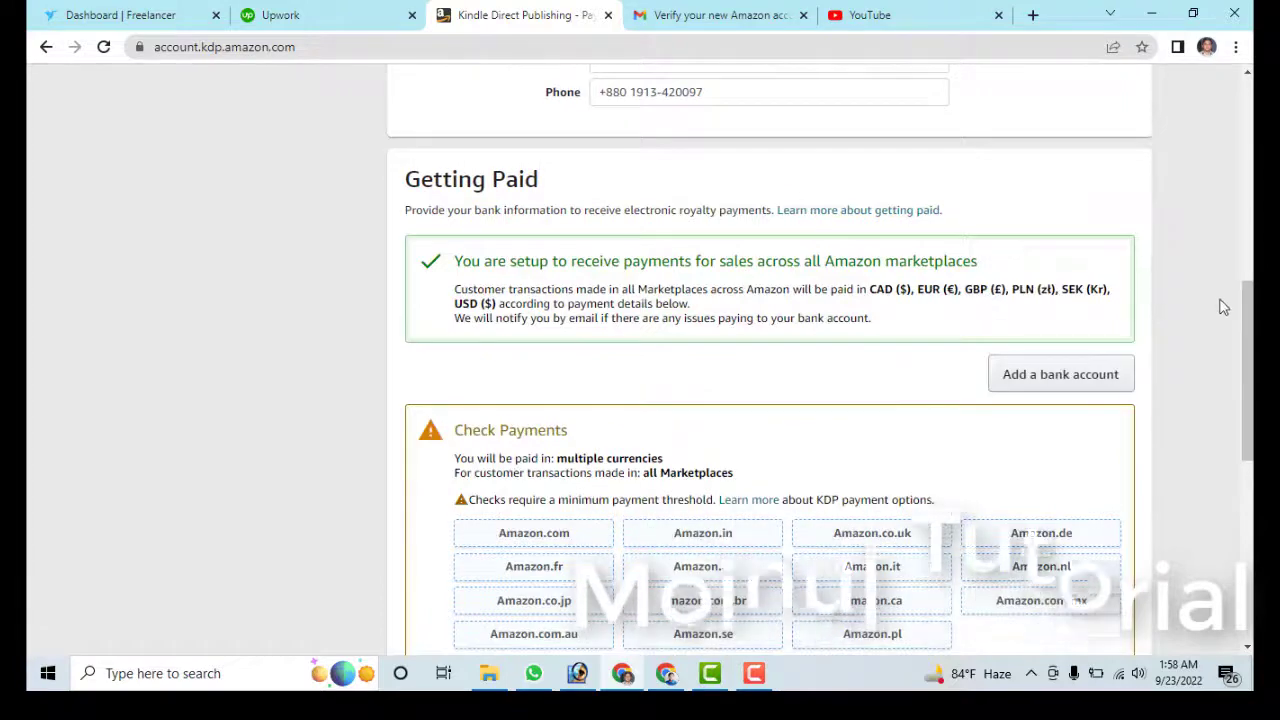
{"action": "mouse_move", "coordinate": [1243, 300]}
{"action": "left_mouse_down"}
{"action": "mouse_move", "coordinate": [1243, 424]}
{"action": "mouse_move", "coordinate": [1247, 195]}
{"action": "mouse_move", "coordinate": [1250, 290]}
{"action": "left_mouse_up"}
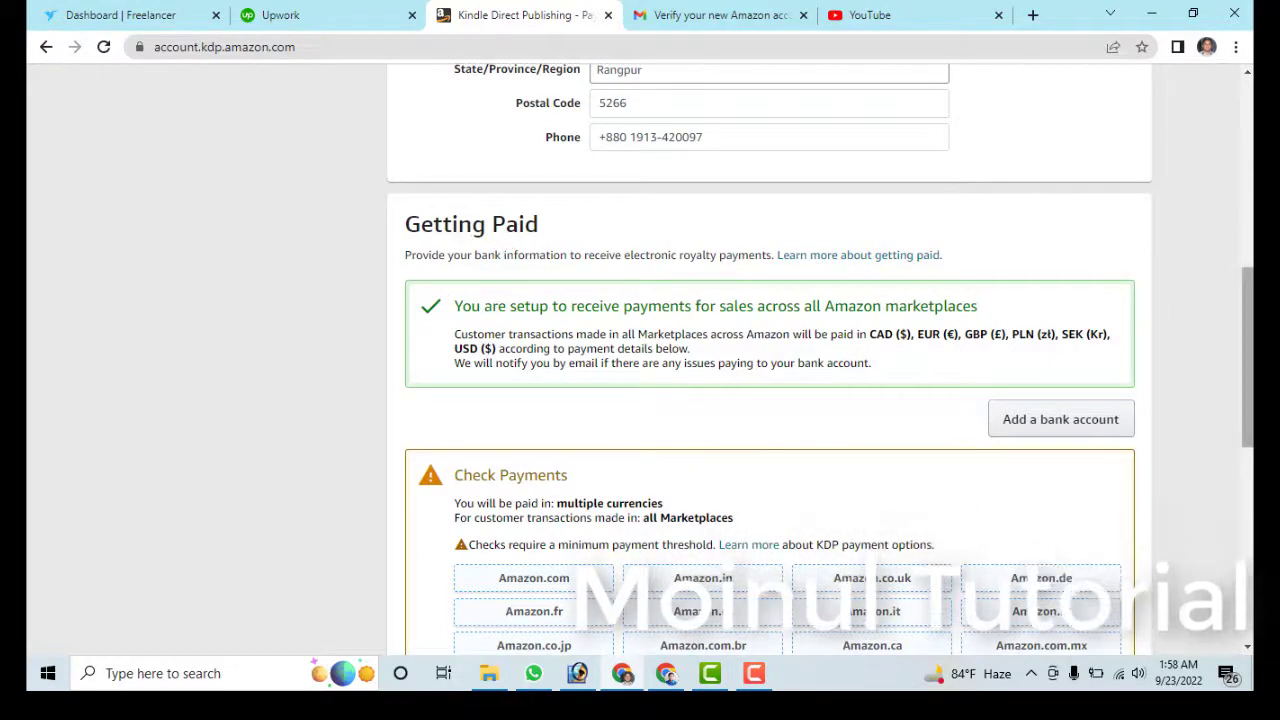
{"action": "left_click_drag", "start_coordinate": [1250, 284], "coordinate": [1236, 445]}
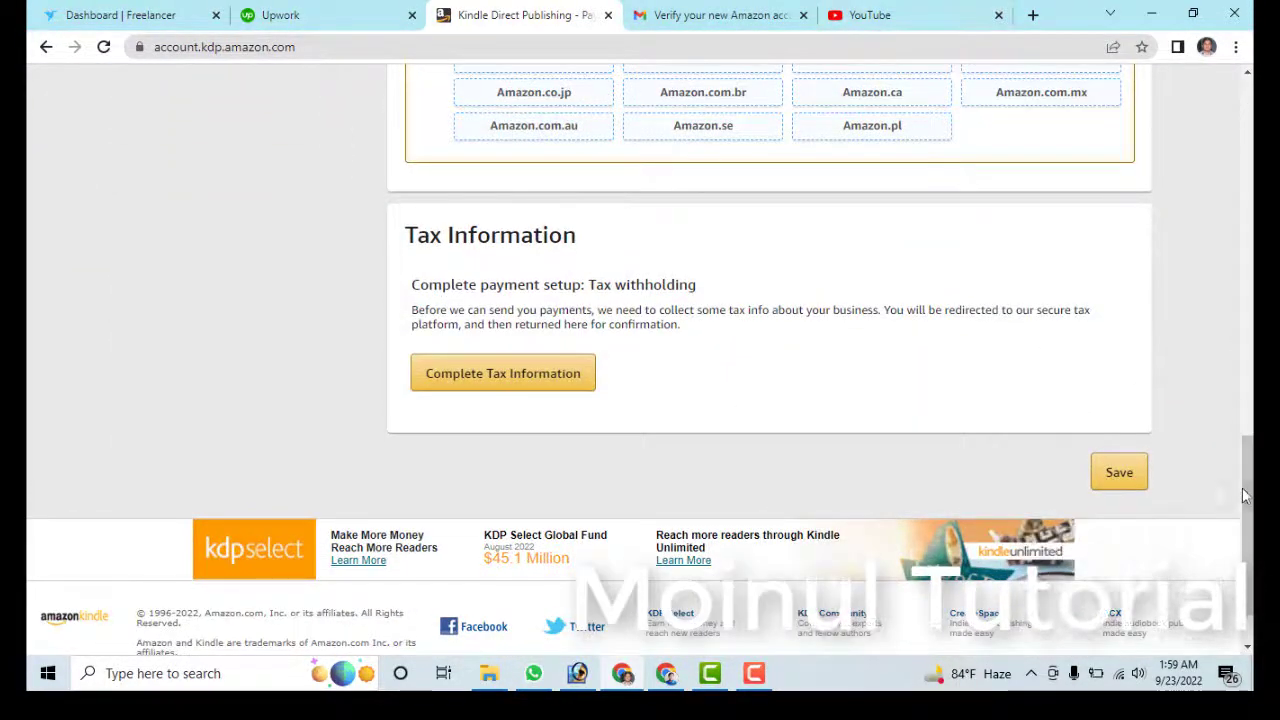
{"action": "scroll", "coordinate": [640, 360], "scroll_direction": "up", "scroll_amount": 2}
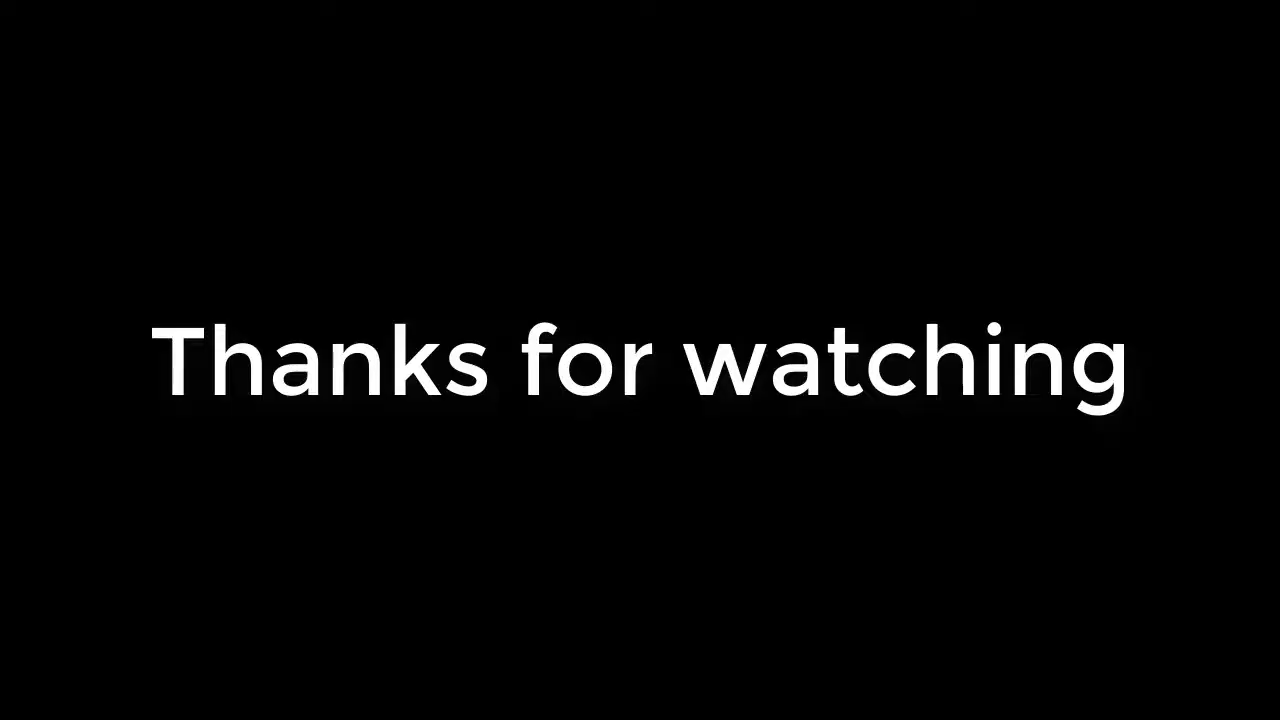